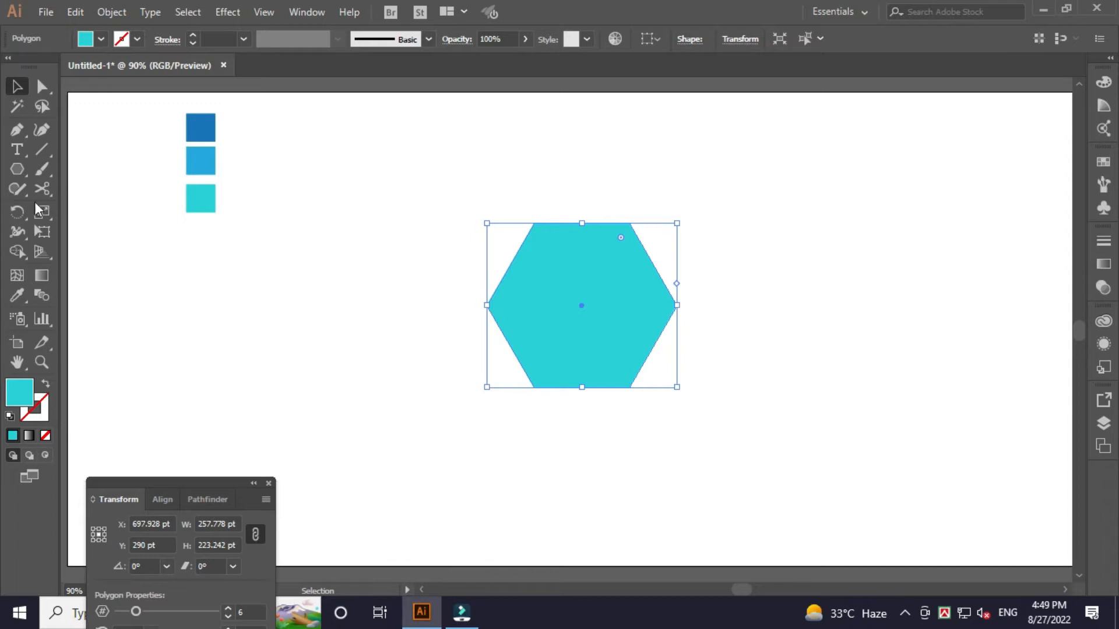
Rotate the turquoise hexagon to 270° so that one of its corners points straight up
drag(752, 408, 514, 409)
key(v)
click(746, 429)
click(661, 270)
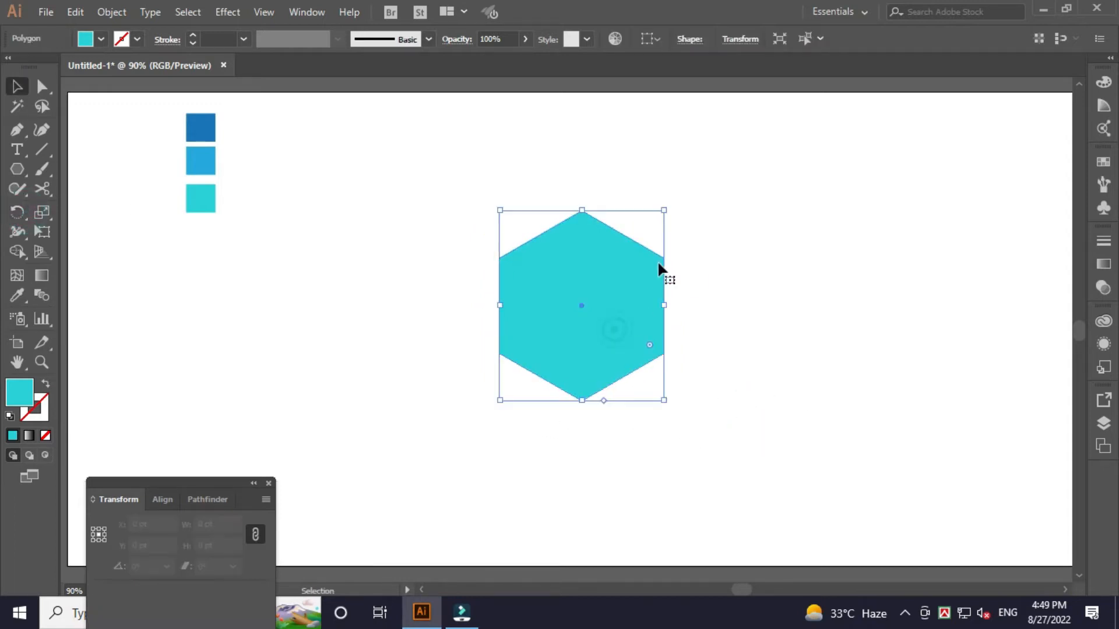
Enlarge the hexagon proportionally about its centre to about 287 by 331 pt
drag(665, 211, 687, 183)
click(772, 222)
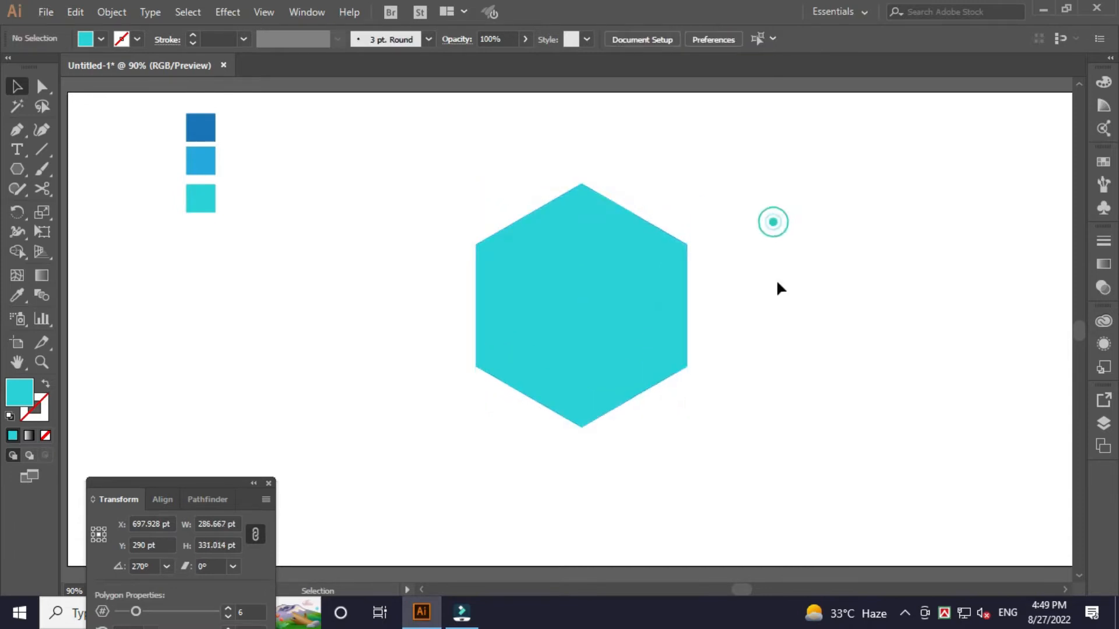
click(627, 362)
click(780, 352)
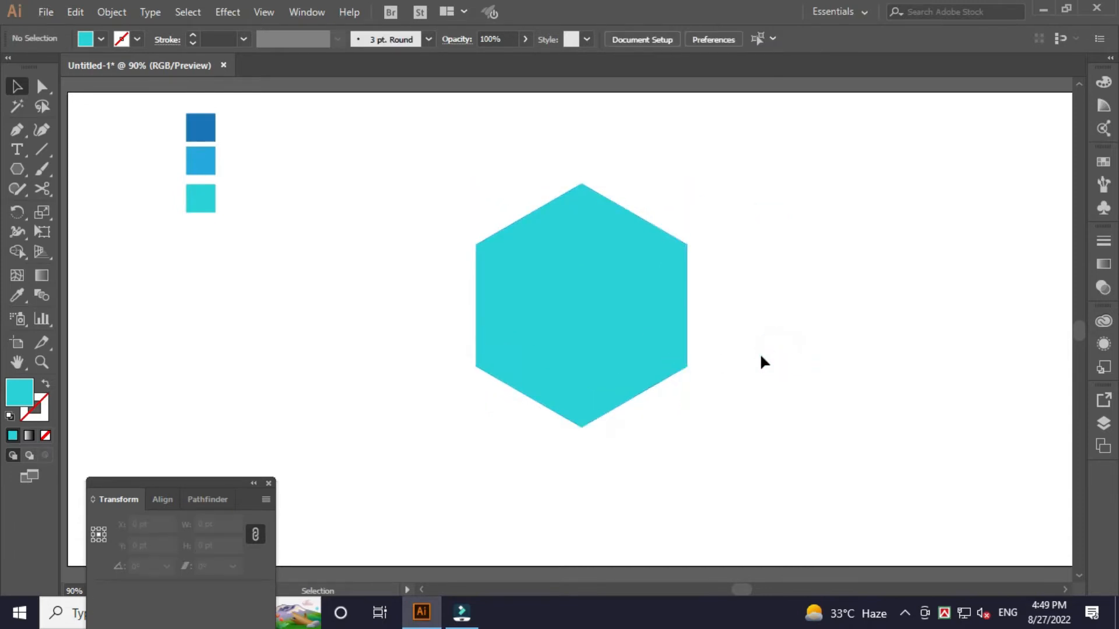
Copy the hexagon and paste the duplicate in place exactly over the original
click(604, 341)
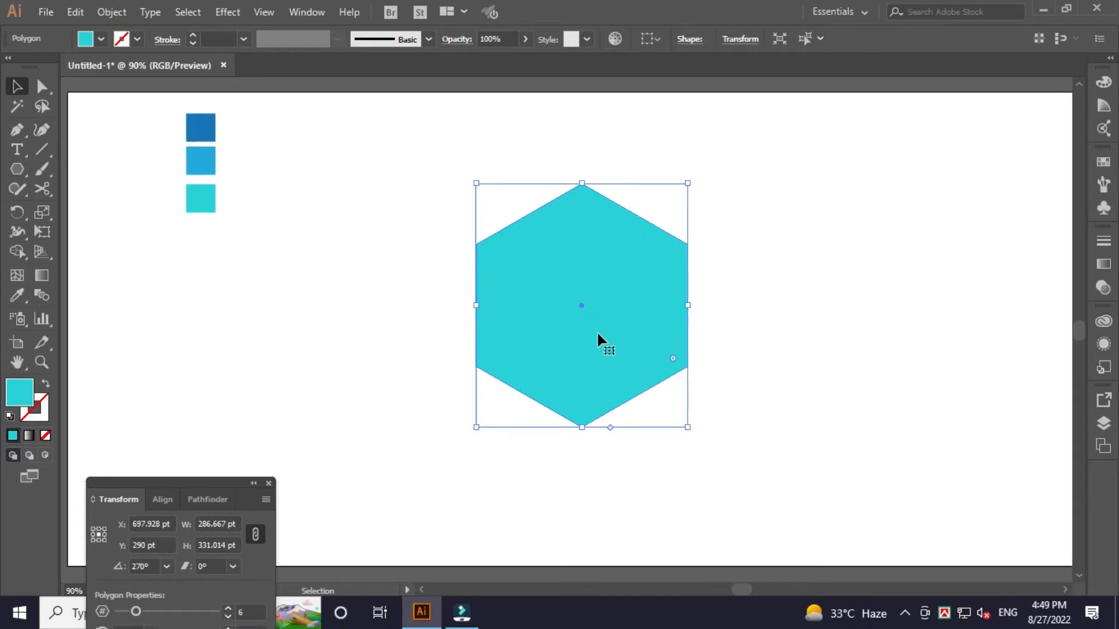
click(77, 13)
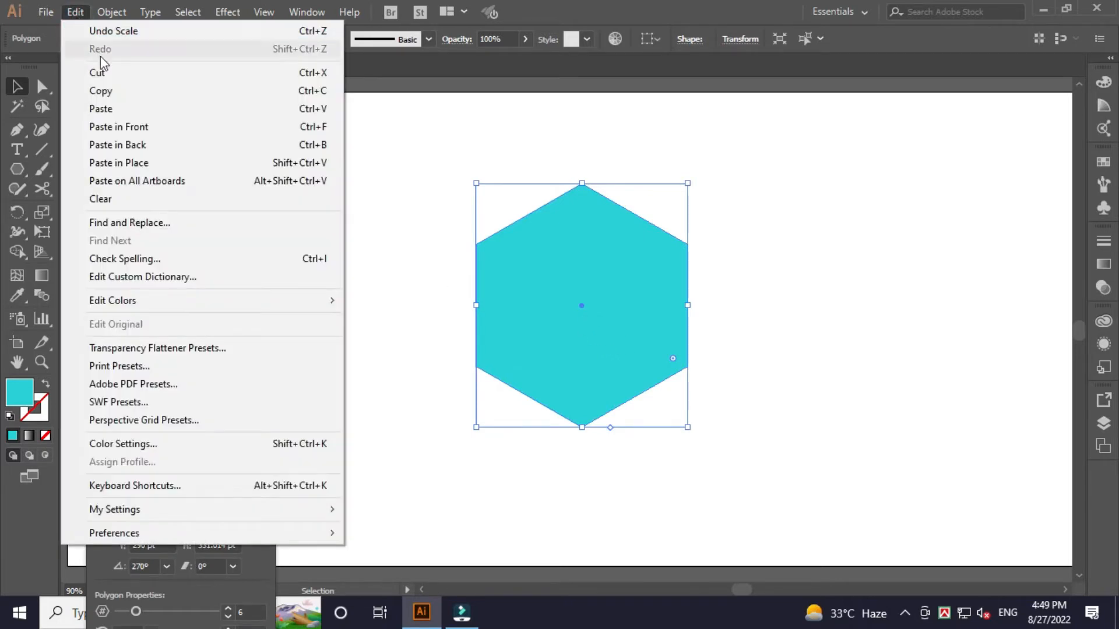
click(110, 90)
click(71, 13)
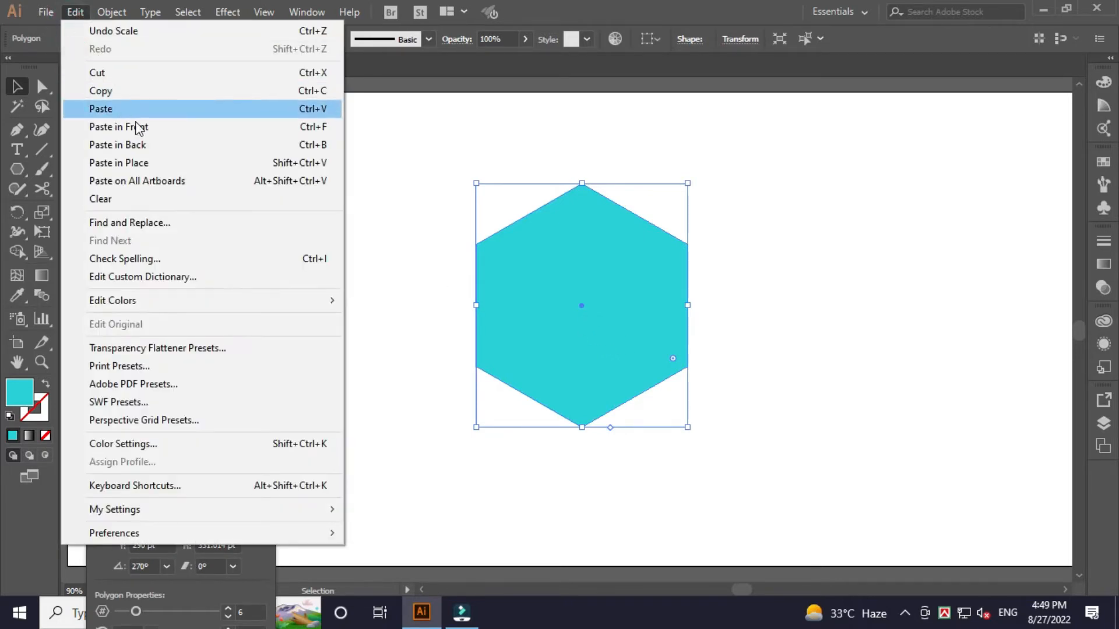
click(143, 156)
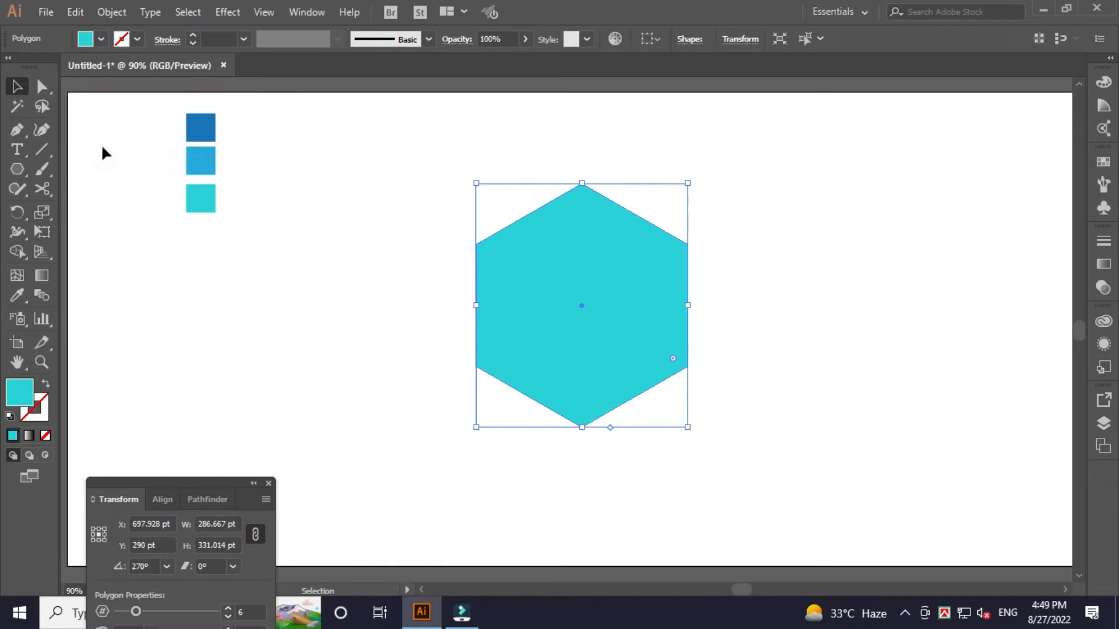
Shrink the pasted hexagon proportionally about its centre to roughly two thirds of the original's size
click(813, 281)
click(617, 275)
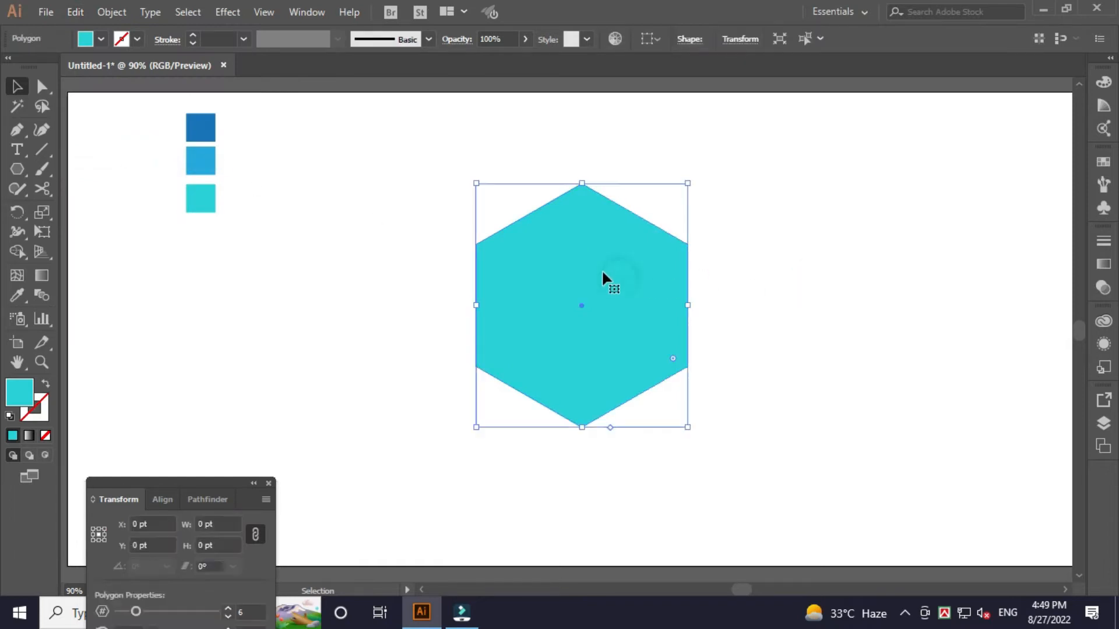
drag(606, 277, 638, 276)
key(ctrl+z)
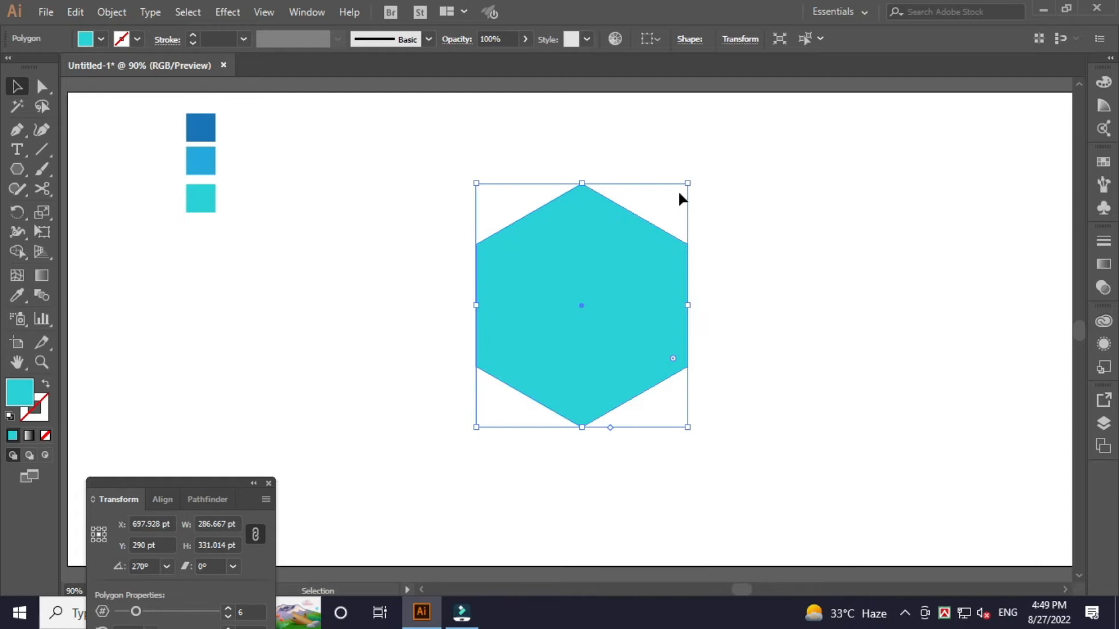
drag(687, 184, 651, 226)
click(757, 319)
Subtract the small hexagon from the large one with Minus Front to form a hexagonal ring
drag(772, 357, 547, 247)
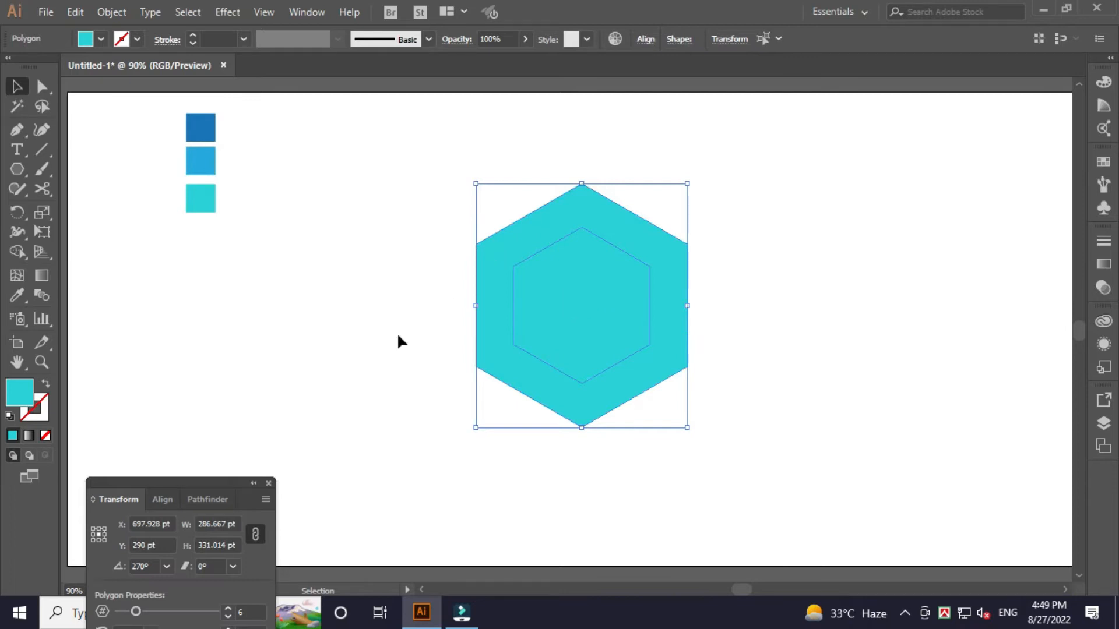
click(208, 500)
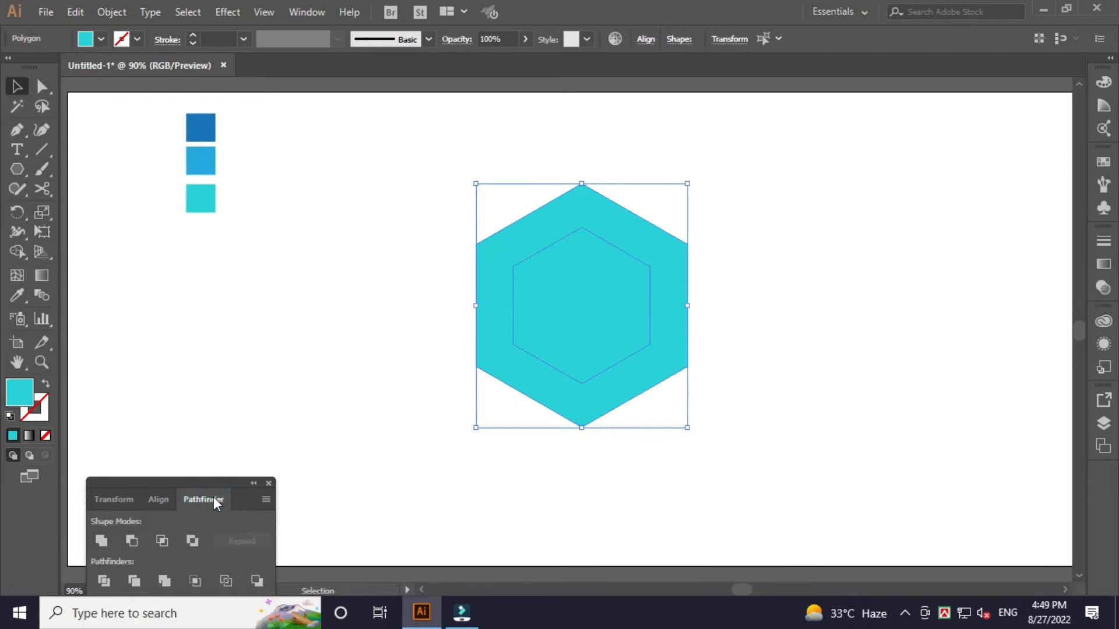
click(132, 541)
click(770, 472)
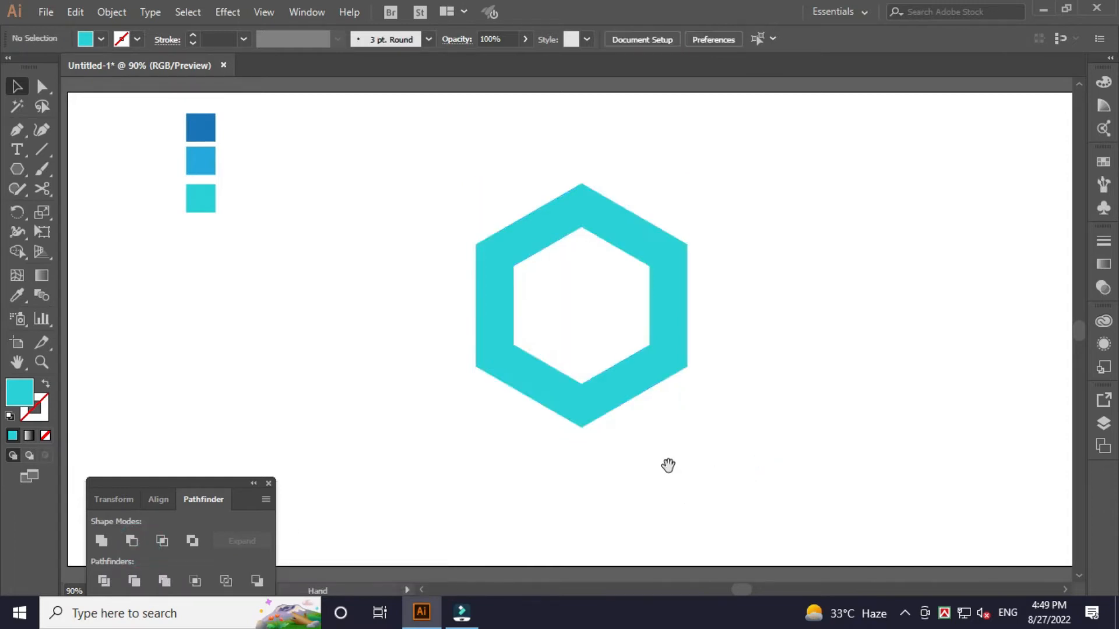
Copy the hexagonal ring and paste the duplicate in place over it
click(642, 394)
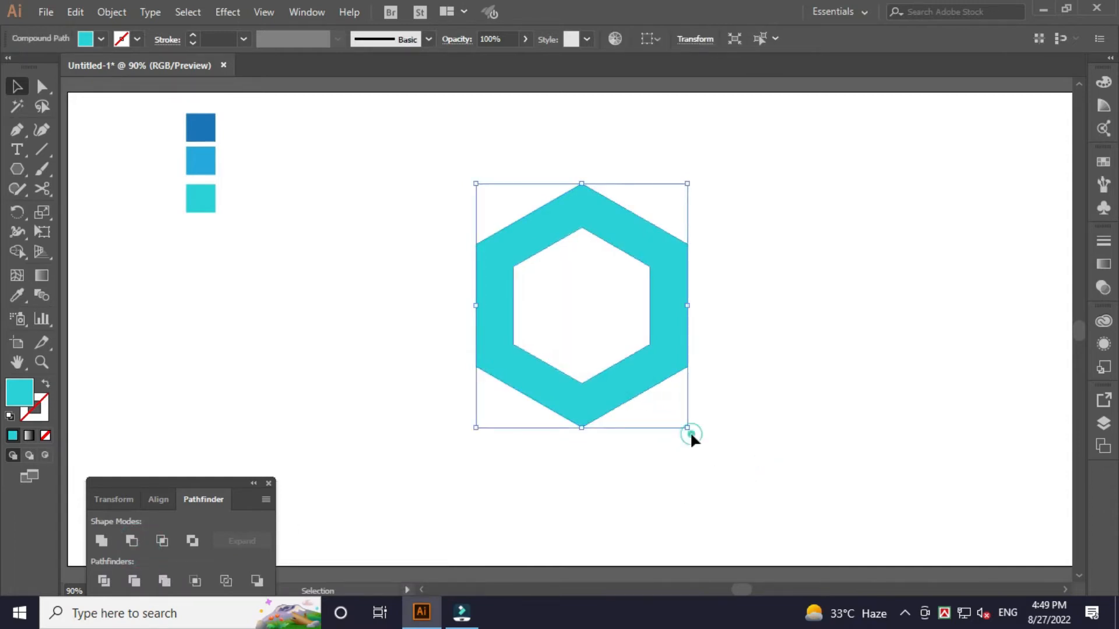
click(696, 449)
click(643, 383)
click(749, 408)
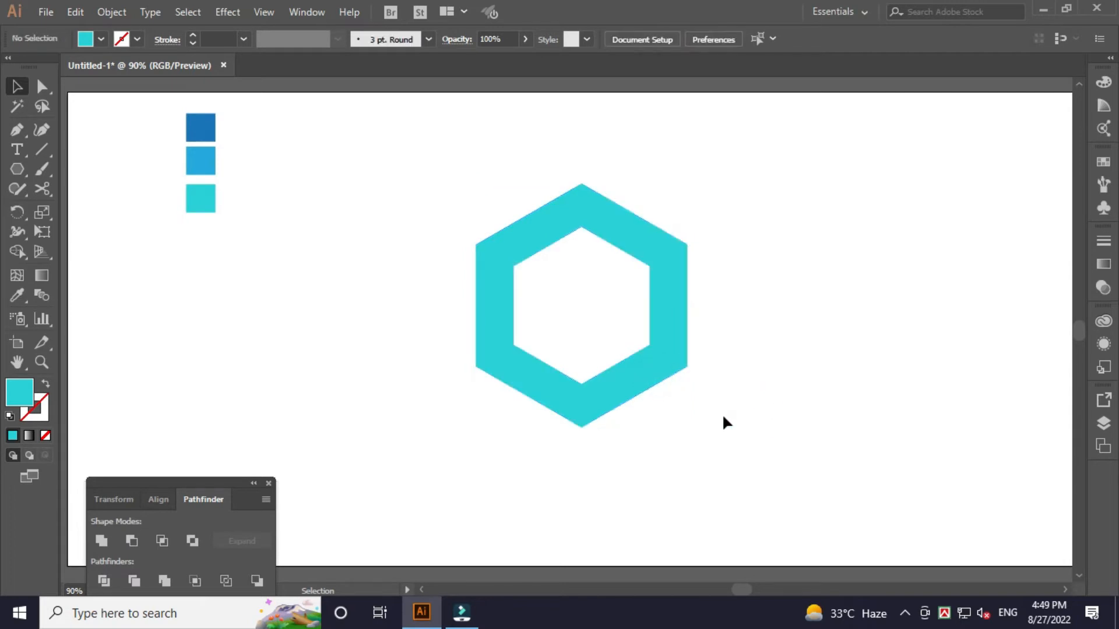
click(640, 385)
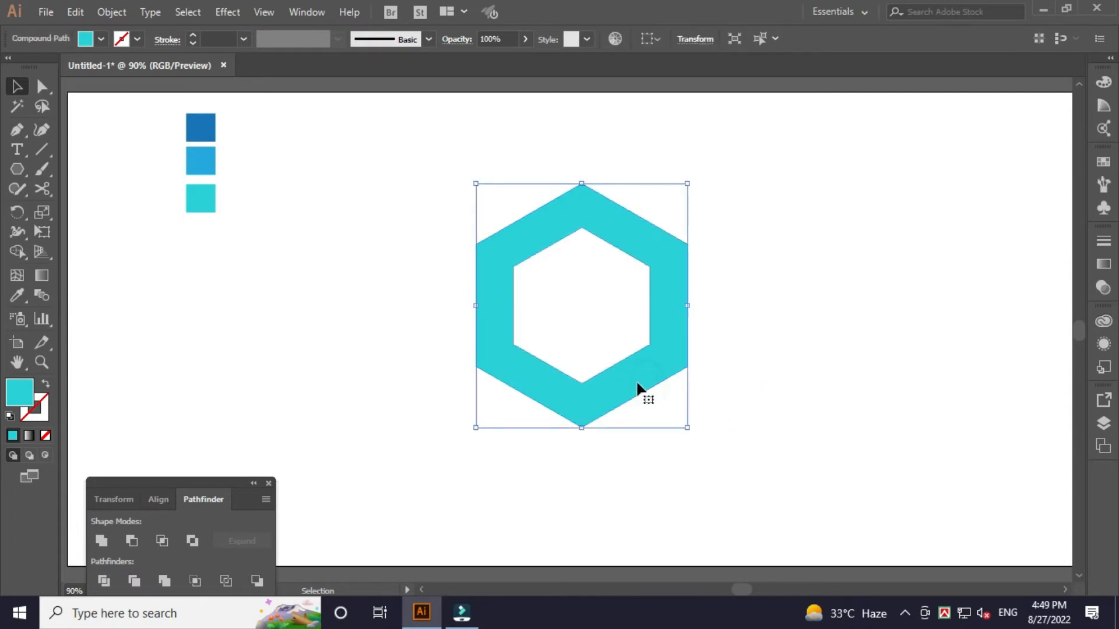
click(75, 13)
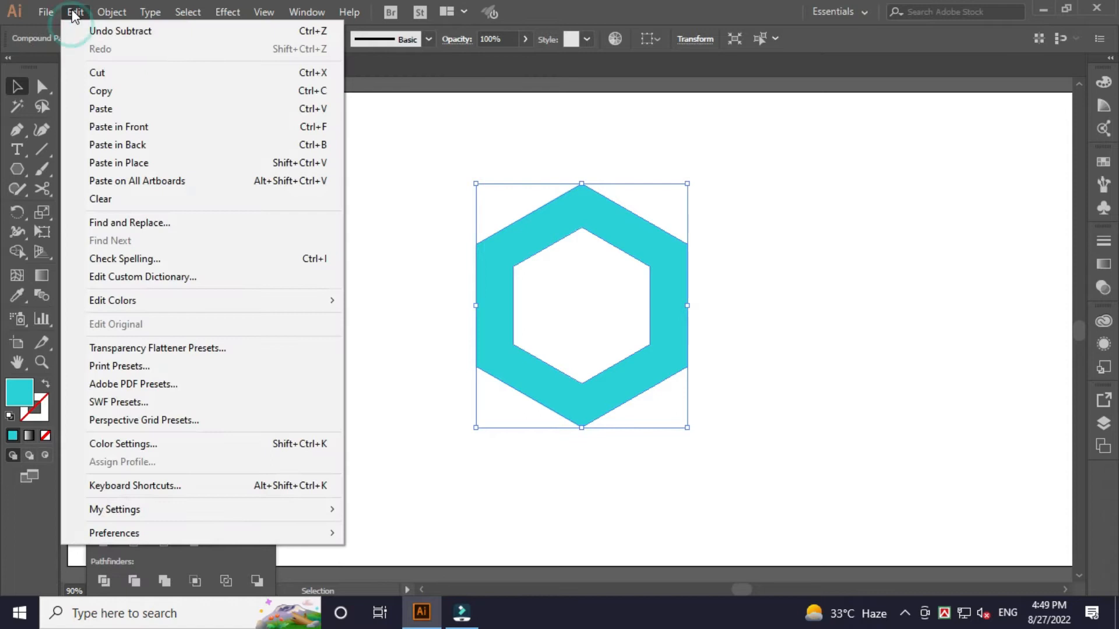
click(102, 91)
click(75, 13)
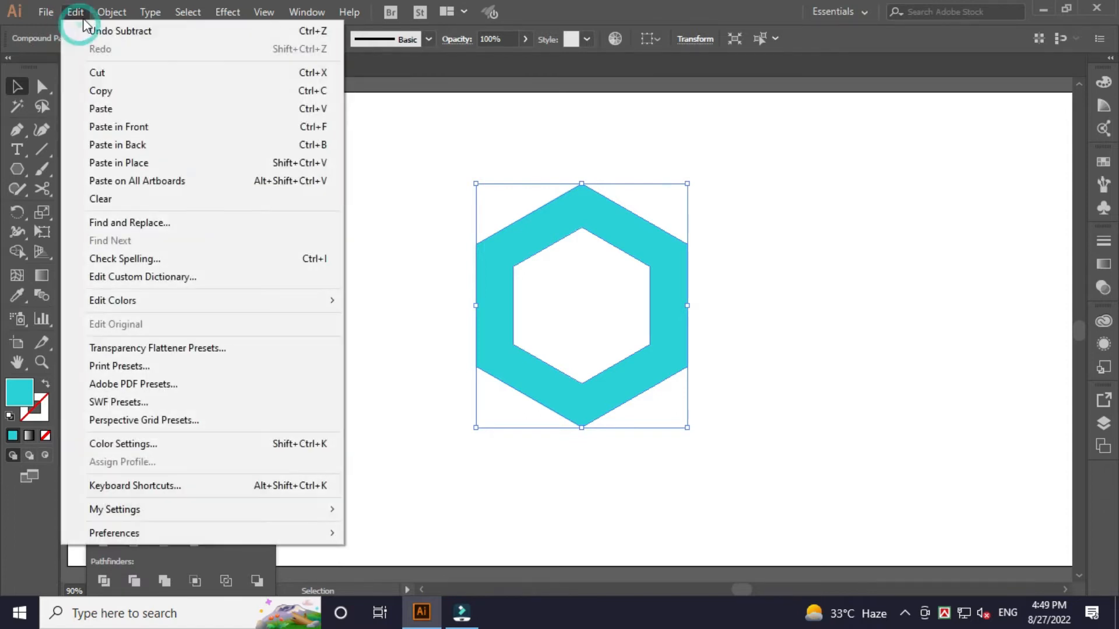
click(130, 164)
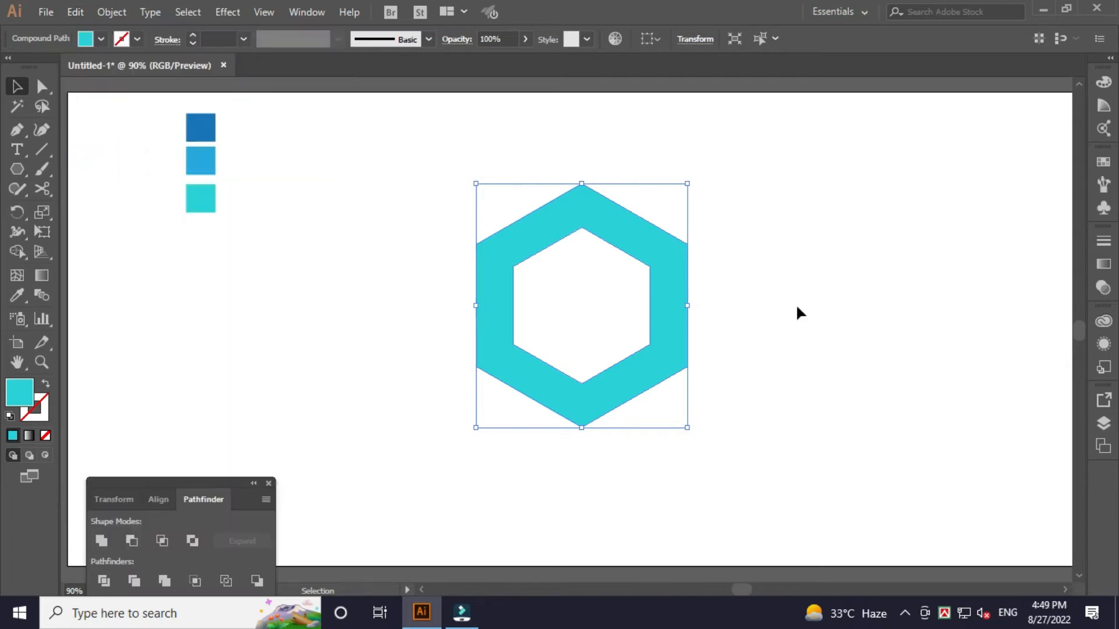
Shrink the pasted ring proportionally about its centre so it sits inside the outer ring's opening
click(796, 305)
drag(668, 277, 723, 304)
key(ctrl)
key(ctrl+z)
drag(687, 183, 654, 230)
click(826, 211)
Enlarge the inner ring slightly about its centre to close the thin gap to the outer ring
drag(492, 207, 802, 419)
drag(771, 385, 828, 384)
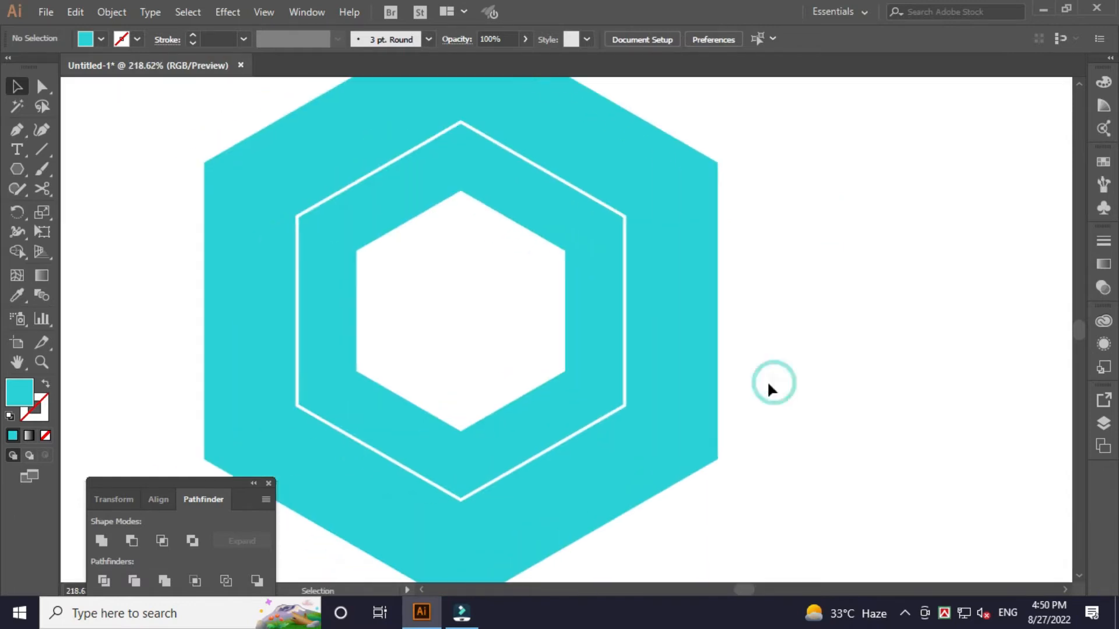
click(594, 328)
drag(622, 126, 627, 114)
click(827, 248)
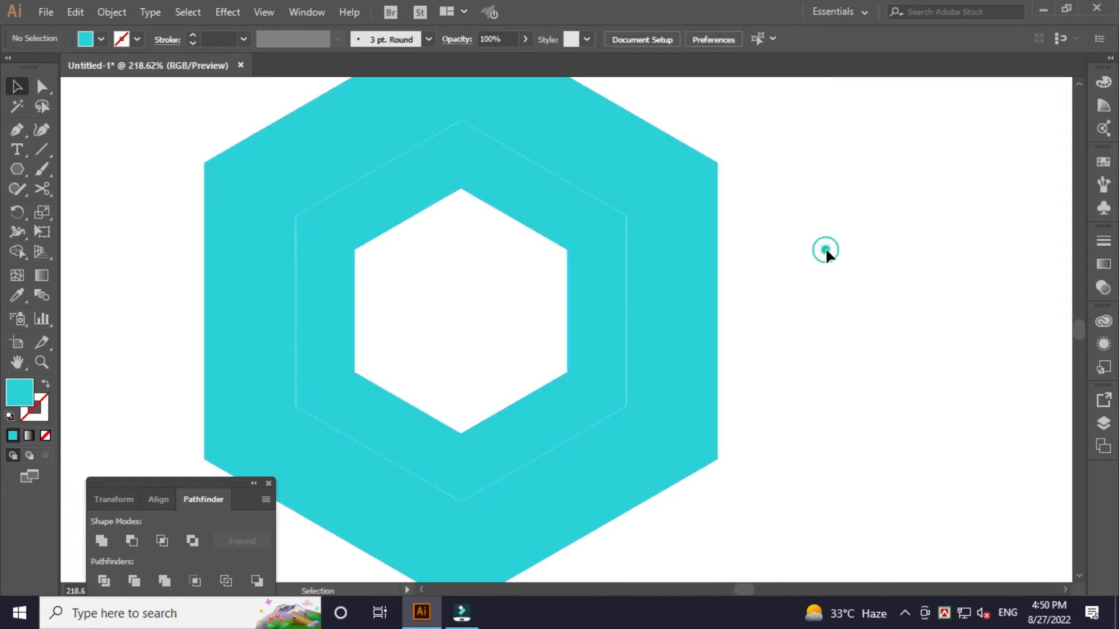
click(611, 221)
drag(625, 118, 633, 106)
click(905, 277)
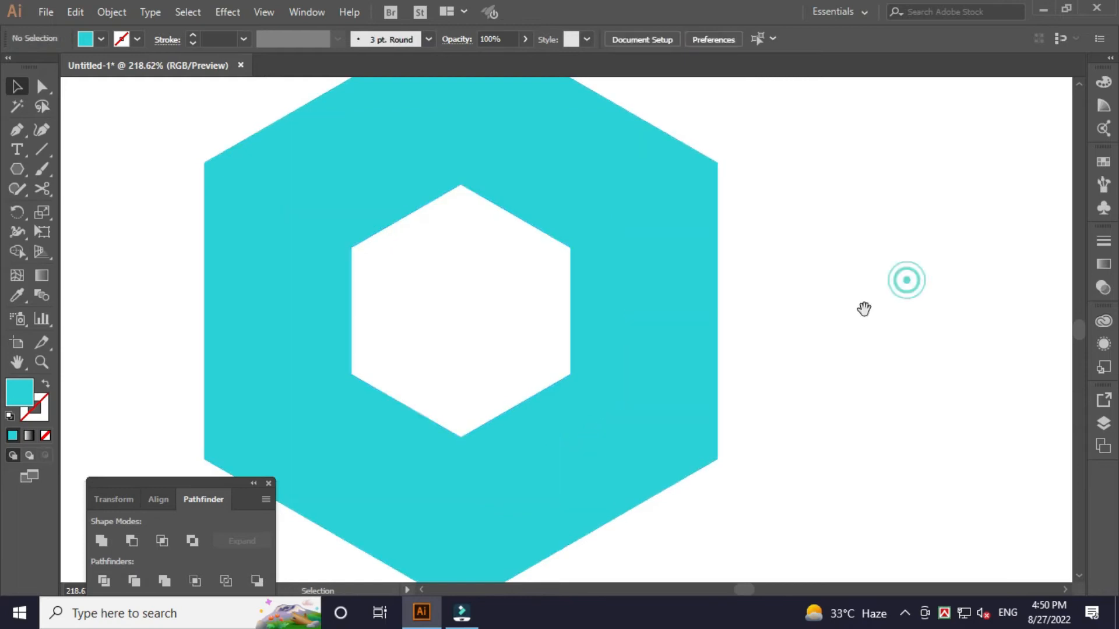
Reduce the inner ring slightly about its centre to lessen its overlap with the outer ring
scroll(865, 312, left, 2)
click(666, 320)
key(ctrl+minus)
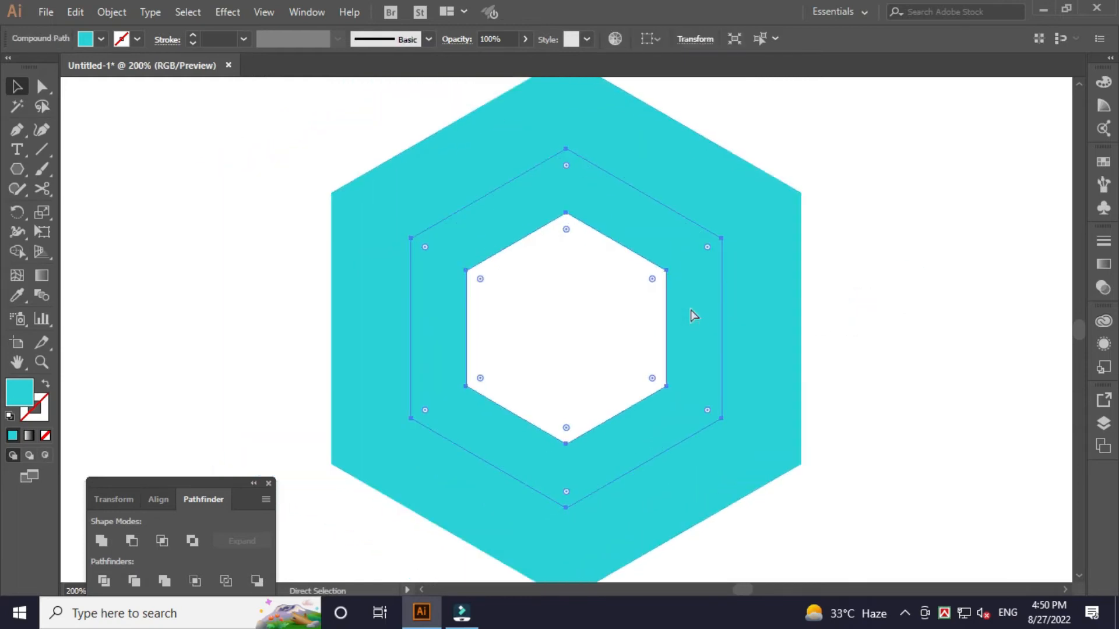
click(884, 287)
drag(547, 170, 831, 317)
click(620, 350)
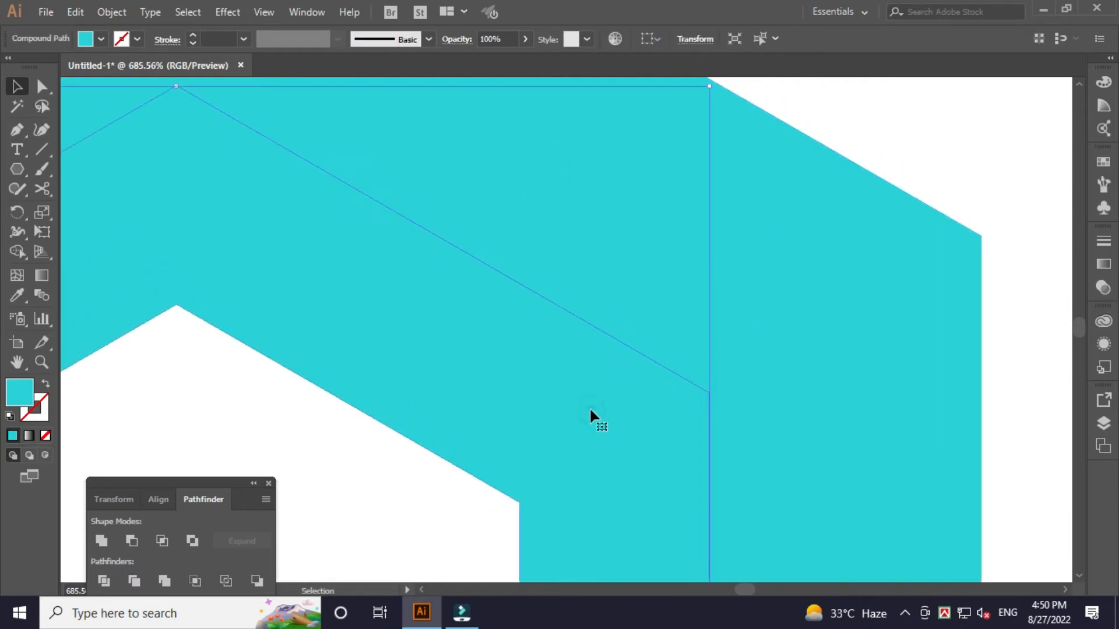
drag(710, 87, 705, 91)
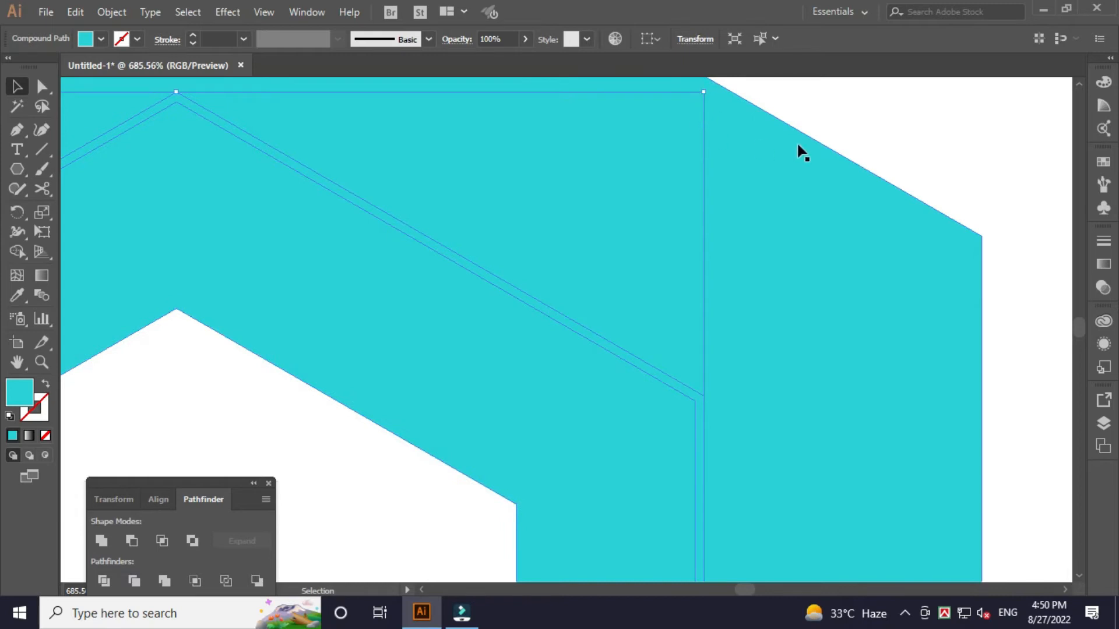
click(884, 123)
In Outline view, shrink the inner ring until its outer edge meets the outer ring's inner edge, and return to Preview
key(ctrl+y)
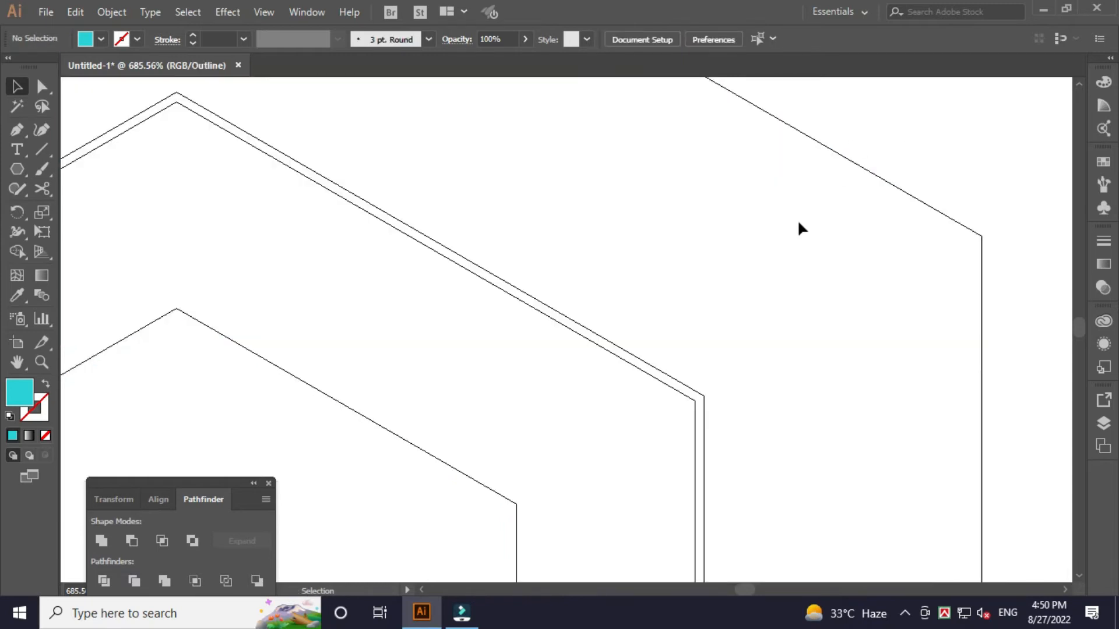
click(648, 369)
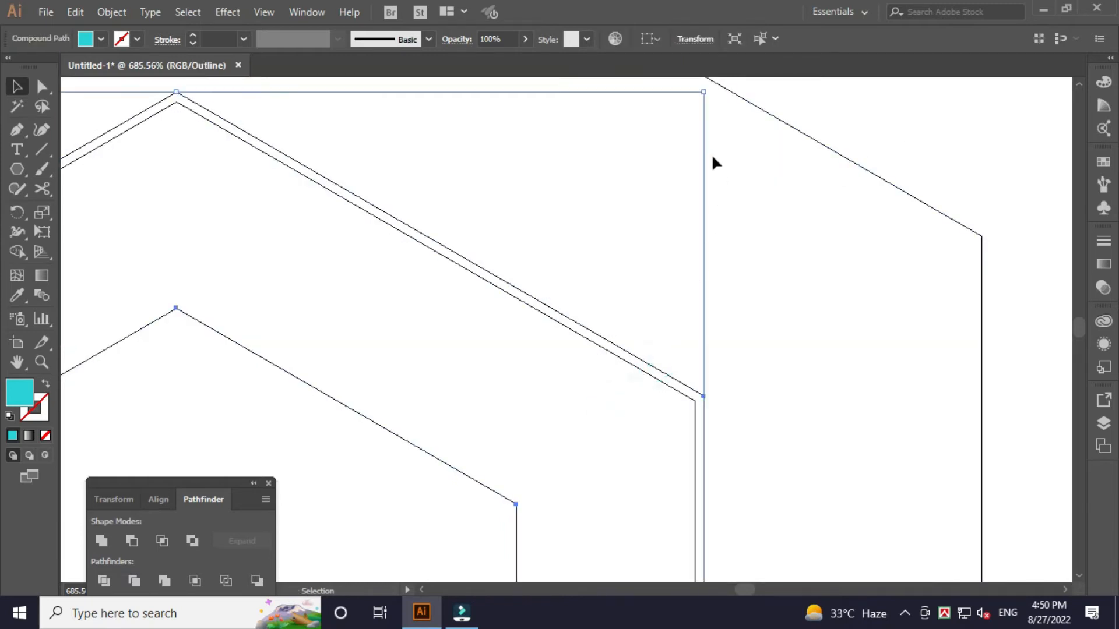
drag(704, 91, 695, 102)
click(960, 138)
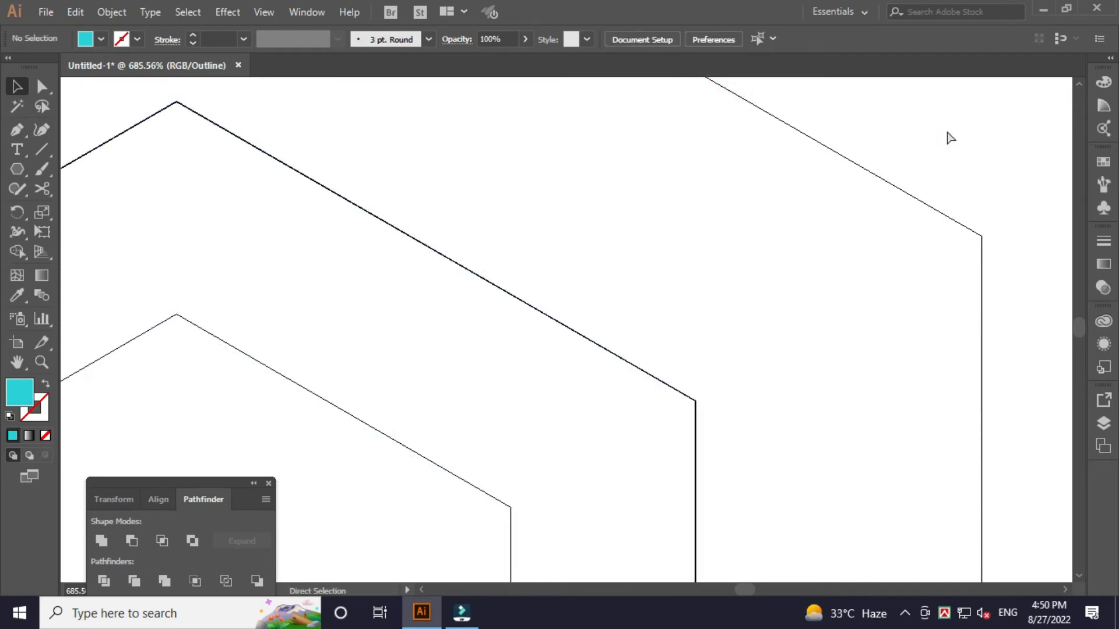
key(ctrl+y)
key(ctrl+minus)
key(ctrl+minus)
key(ctrl+minus)
key(ctrl+minus)
key(ctrl+minus)
drag(817, 309, 859, 240)
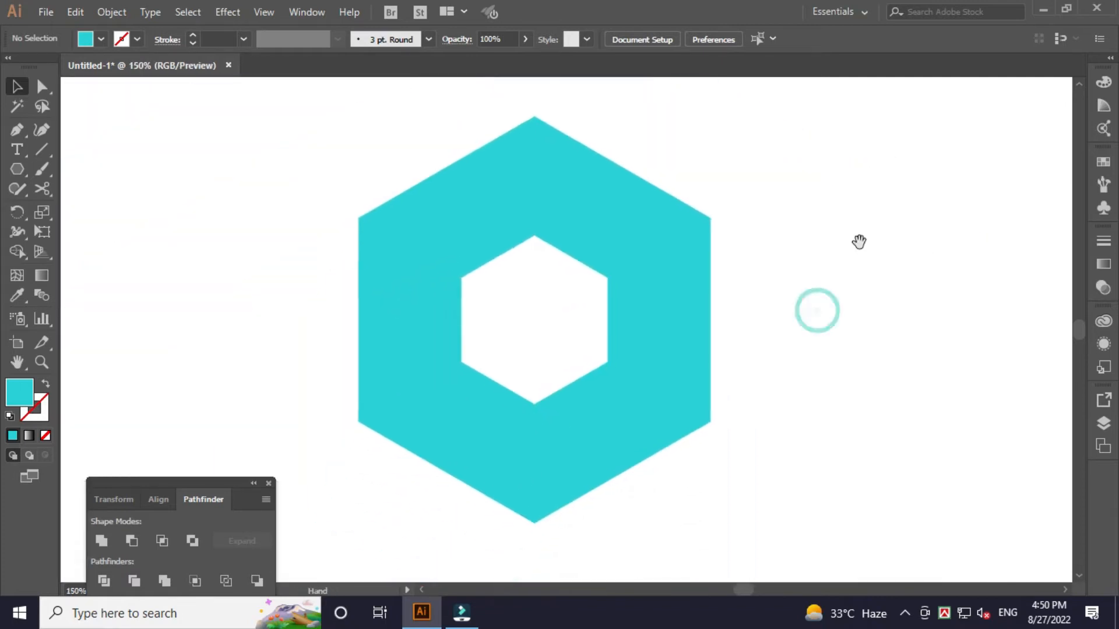
Recolour the inner ring with the dark blue sampled from the first colour swatch
click(609, 310)
key(Tab)
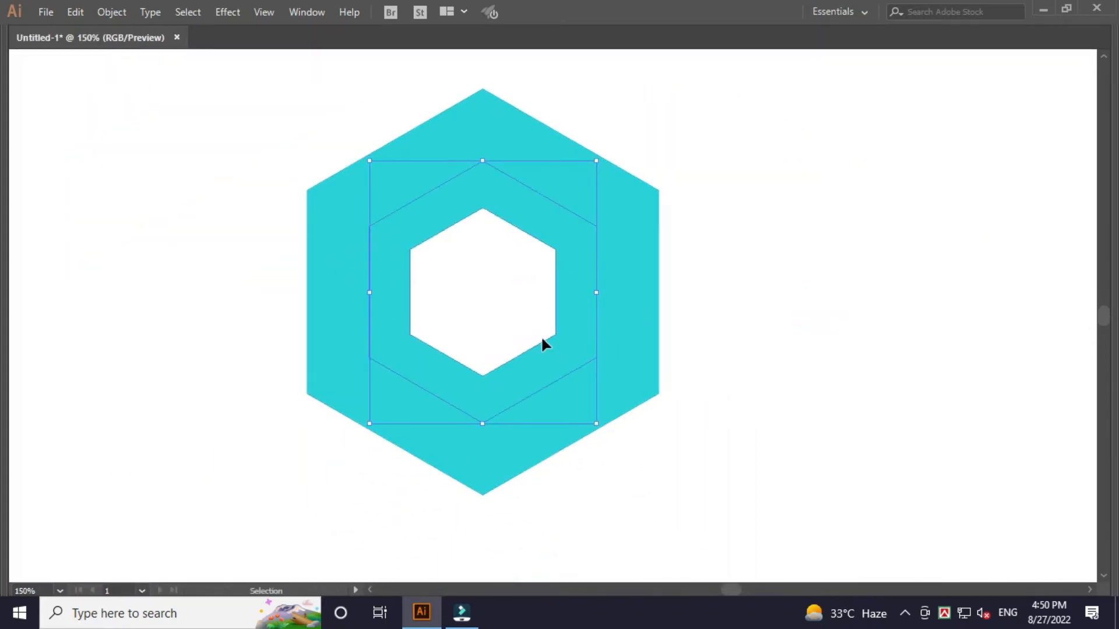
key(a)
key(ctrl+minus)
key(v)
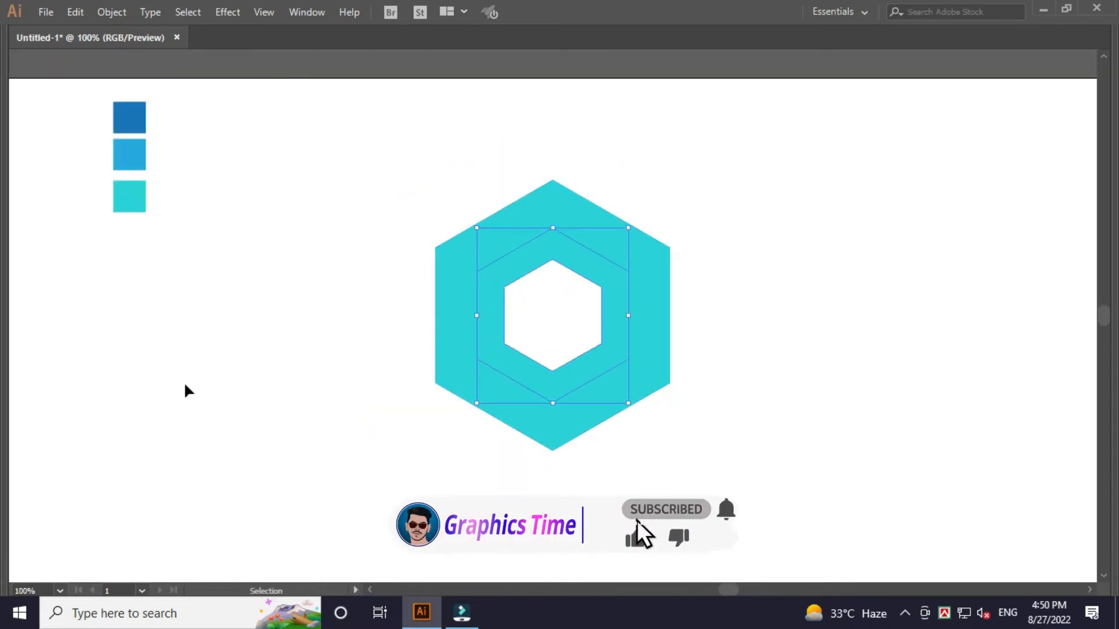
key(Tab)
click(20, 294)
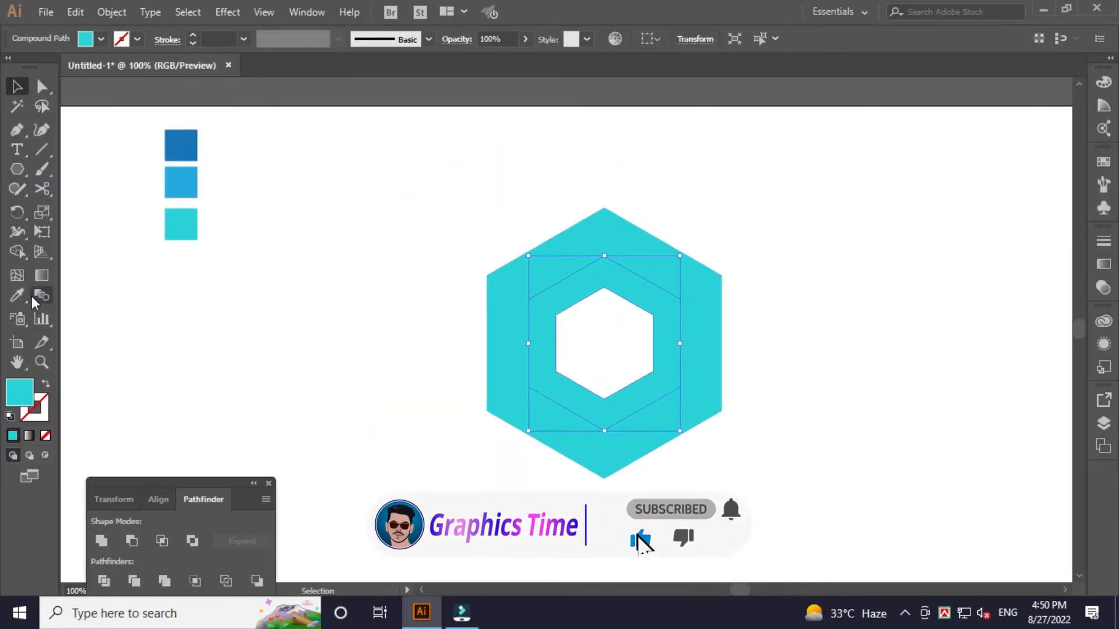
click(185, 149)
key(Tab)
key(v)
click(341, 338)
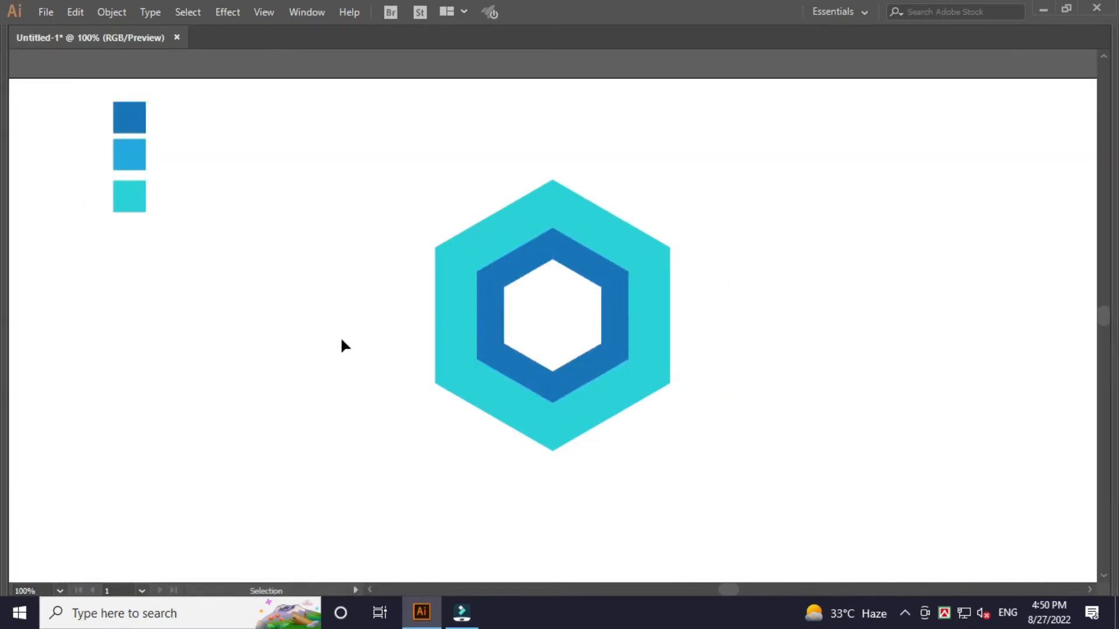
Examine the two nested rings up close and at 100% to check how their edges meet
drag(374, 189, 808, 443)
click(820, 441)
key(z)
drag(357, 163, 849, 513)
key(h)
key(v)
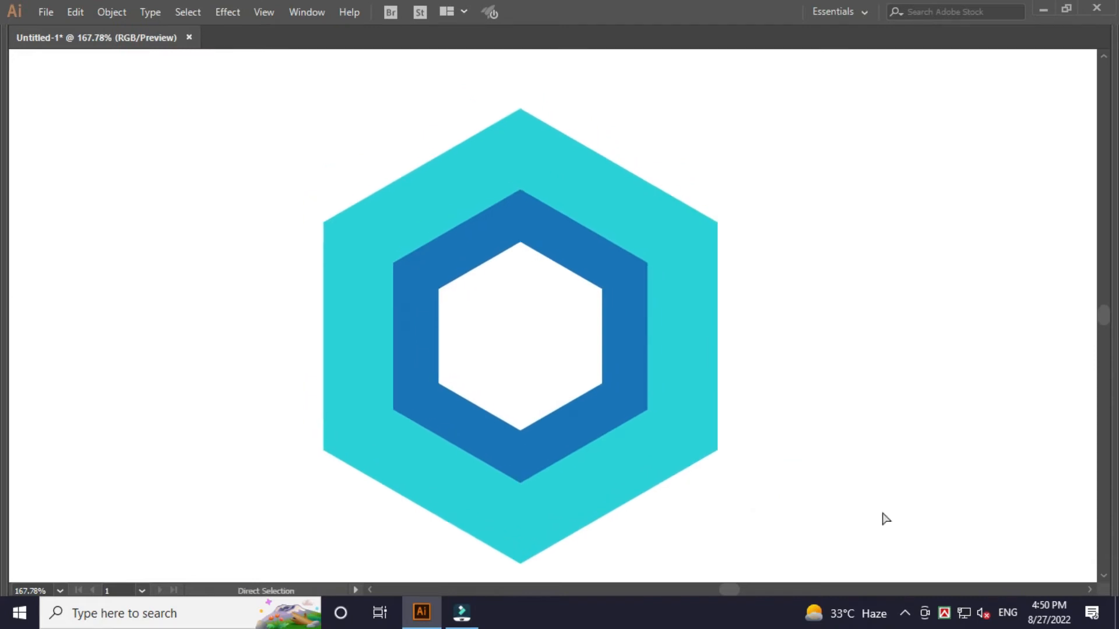
key(ctrl+minus)
key(ctrl+minus)
key(Tab)
key(h)
drag(729, 466, 712, 441)
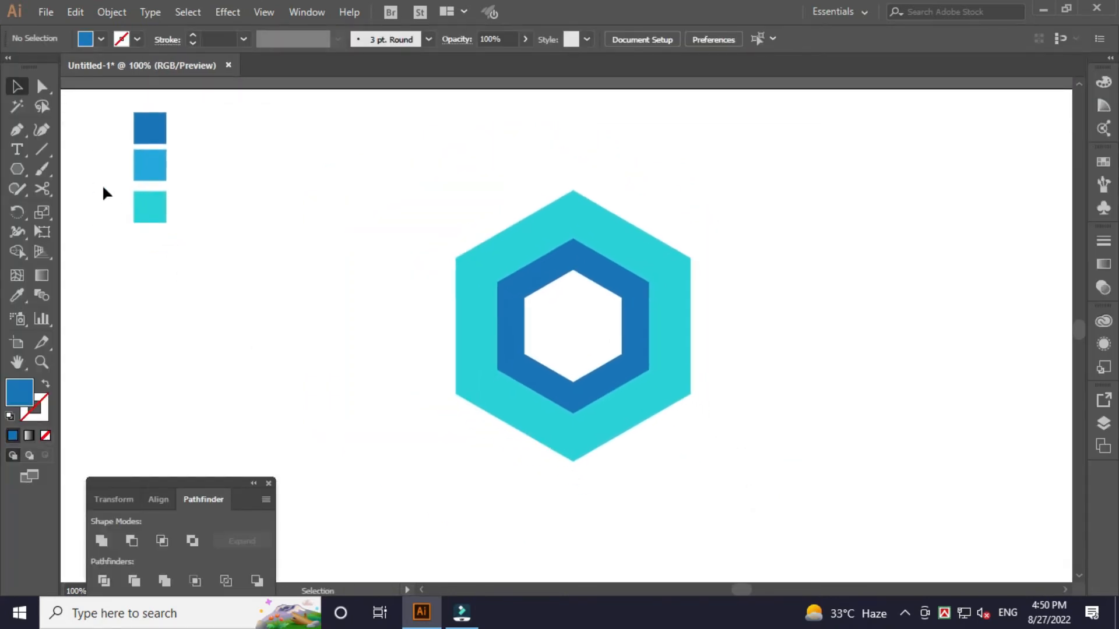
Draw a vertical line through the rings' centre with the Line Segment tool, extending past the outer ring's top and bottom corners
click(43, 149)
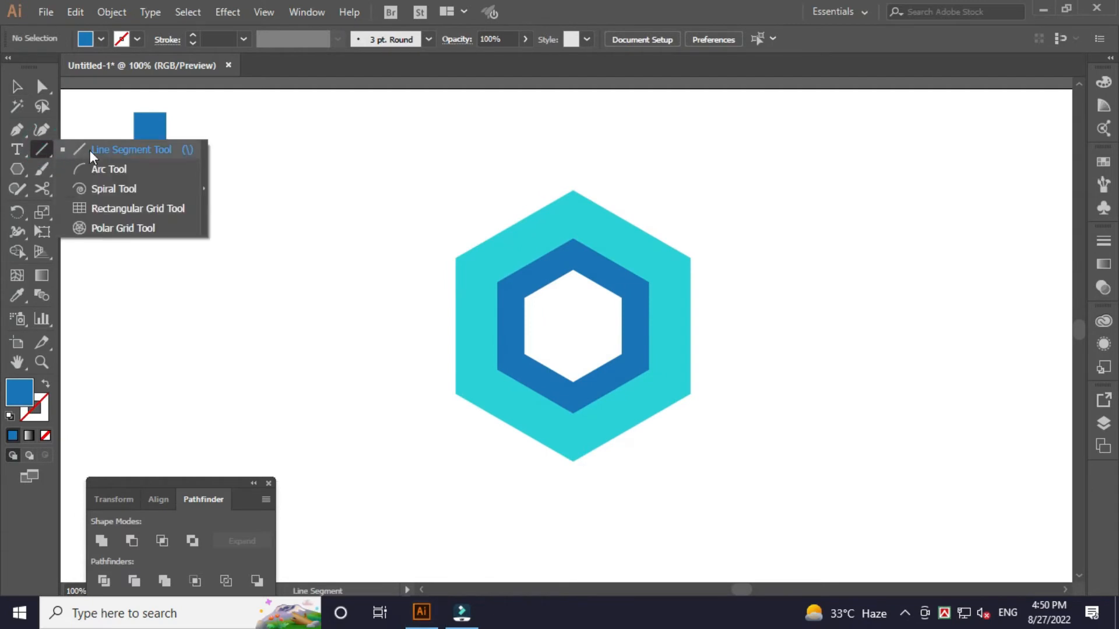
click(132, 151)
mouse_move(134, 150)
mouse_down()
mouse_move(599, 152)
mouse_move(569, 147)
mouse_move(577, 515)
mouse_up()
key(v)
click(661, 503)
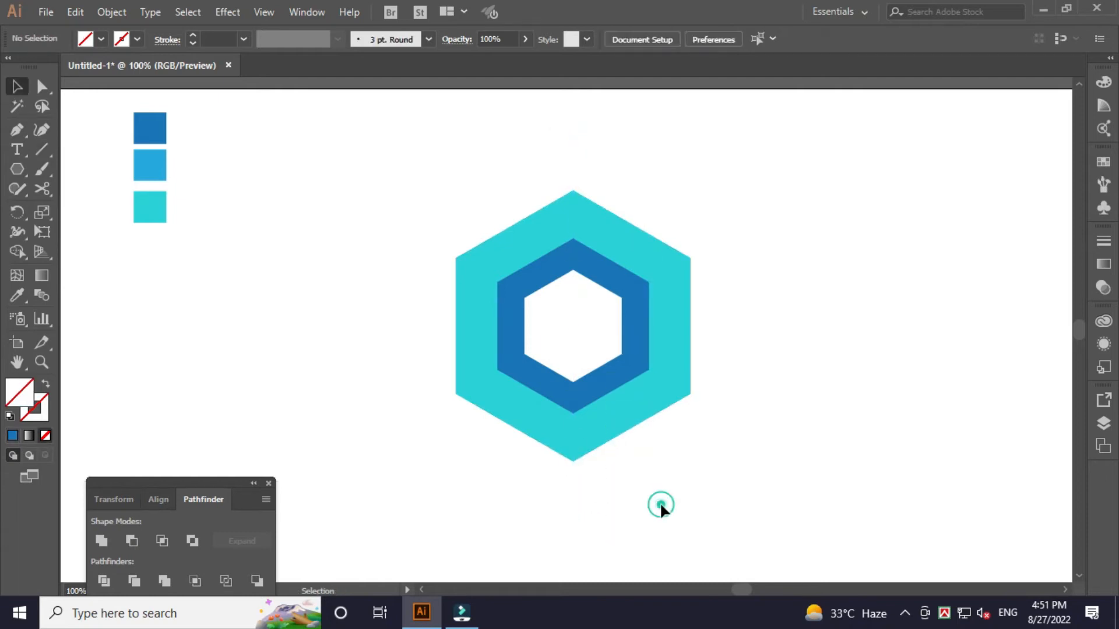
Give the vertical line a 0.1 pt black stroke
drag(654, 536, 545, 486)
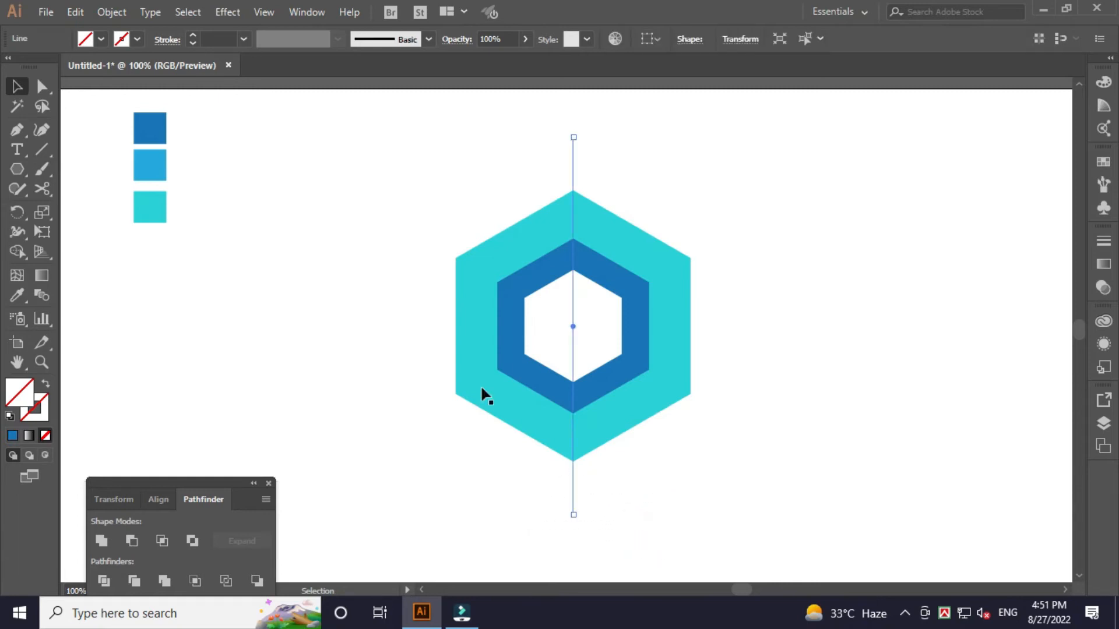
click(228, 35)
text(0.1)
key(Return)
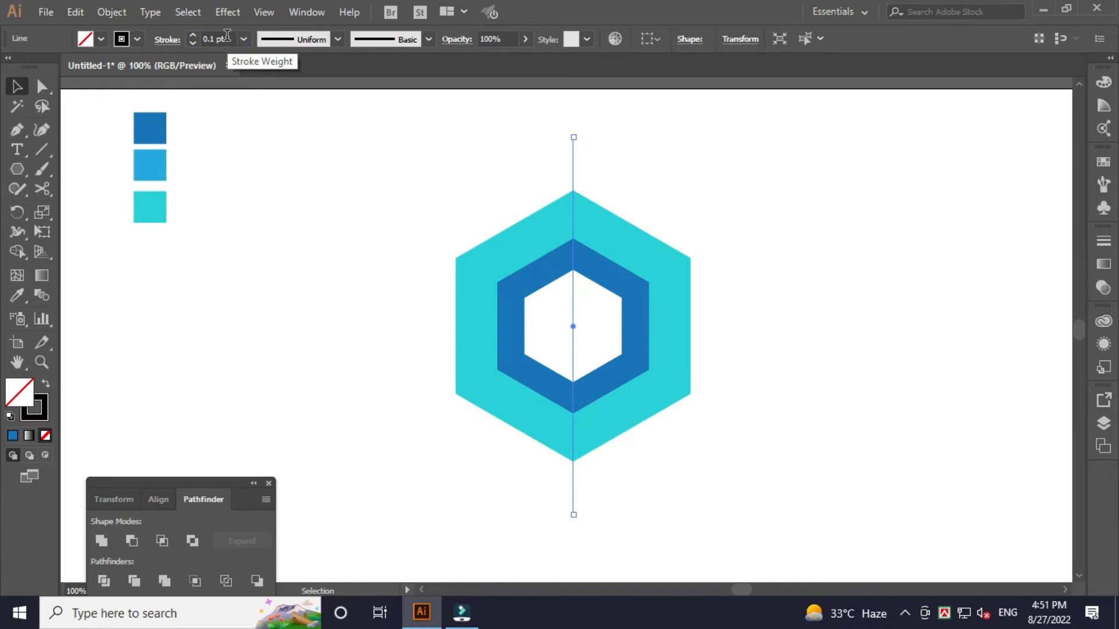
click(489, 158)
drag(695, 192, 647, 187)
ctrl+click(346, 195)
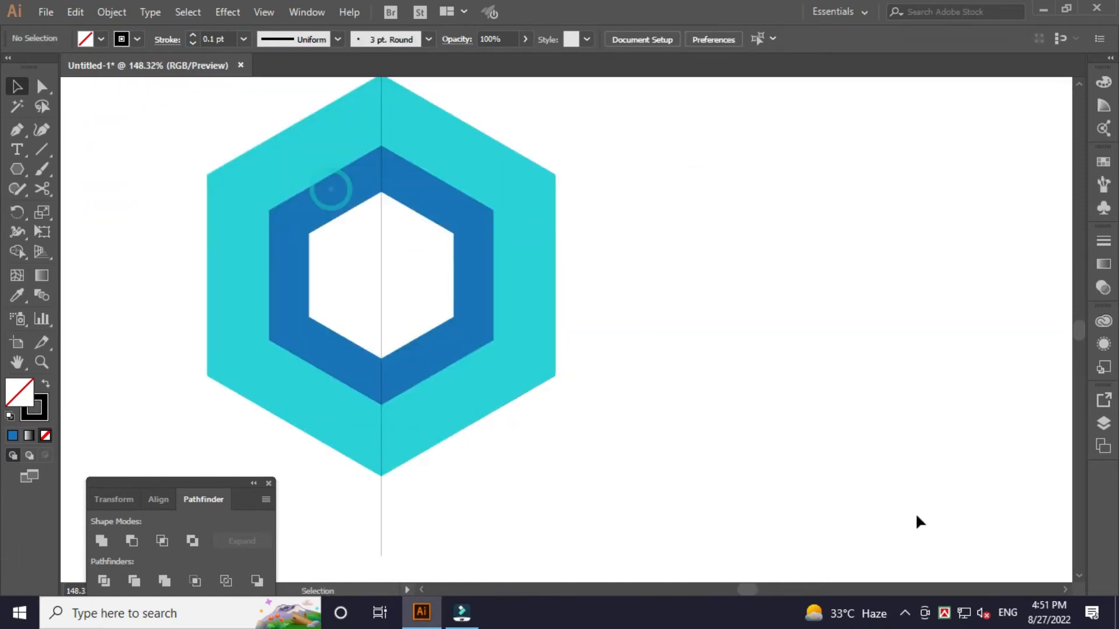
ctrl+alt+click(829, 489)
drag(821, 487, 824, 489)
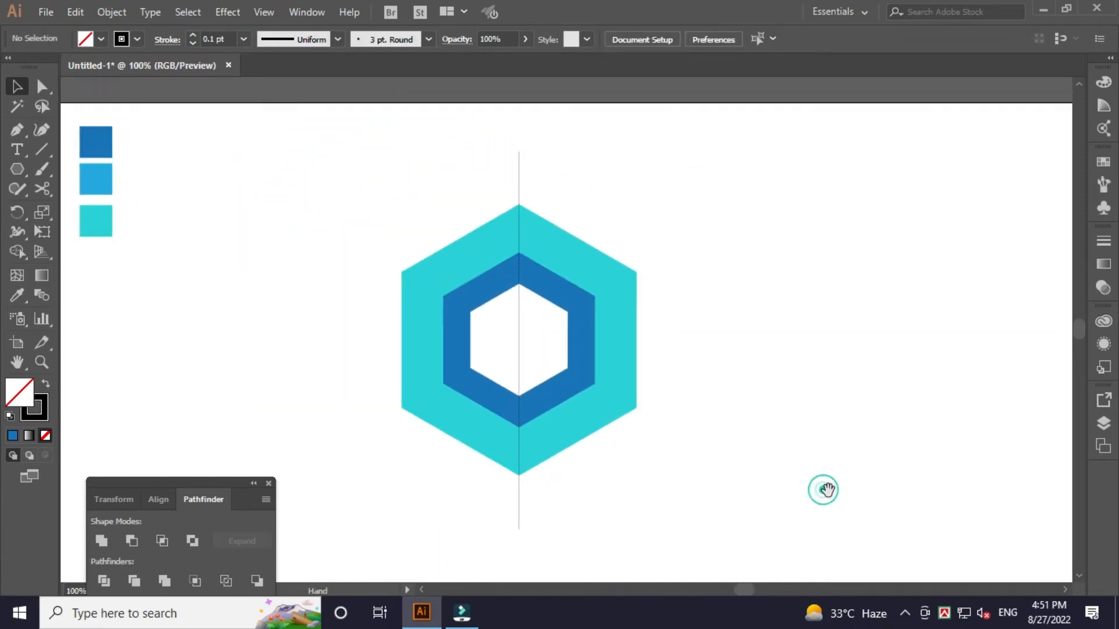
Copy the vertical line, paste it in place, and rotate the copy about its centre towards the outer ring's upper-left and lower-right corners
click(519, 366)
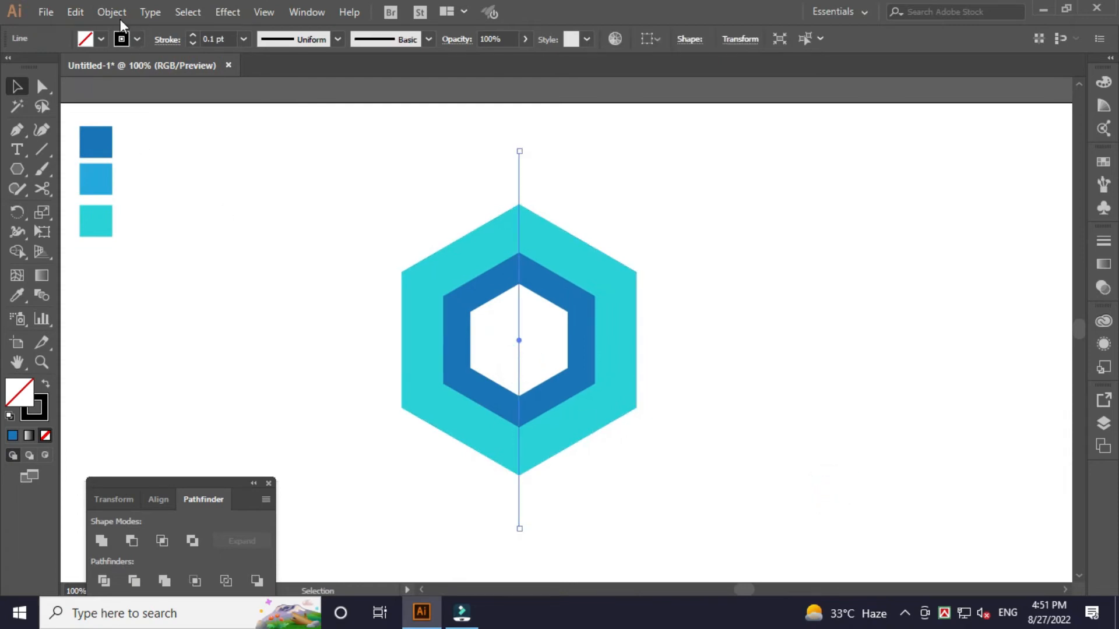
click(75, 13)
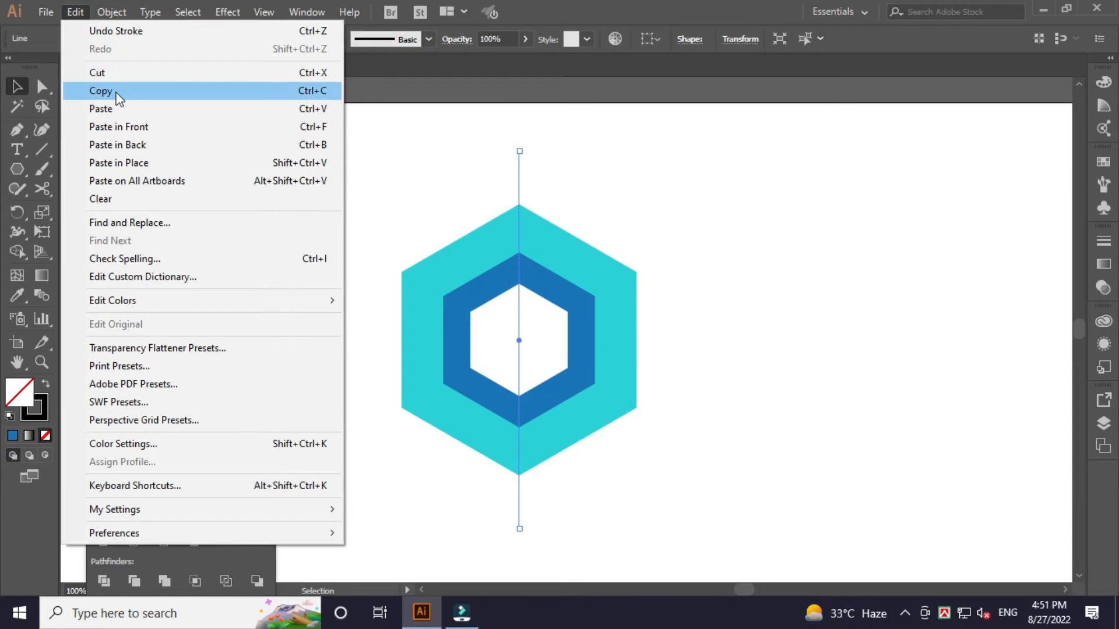
click(112, 88)
click(77, 16)
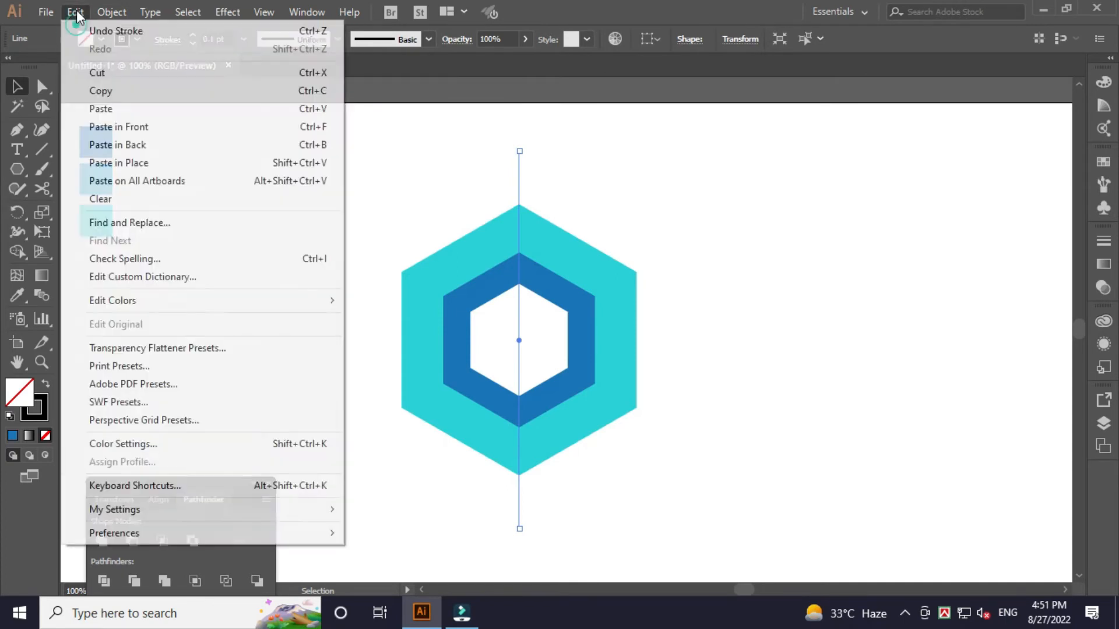
click(146, 164)
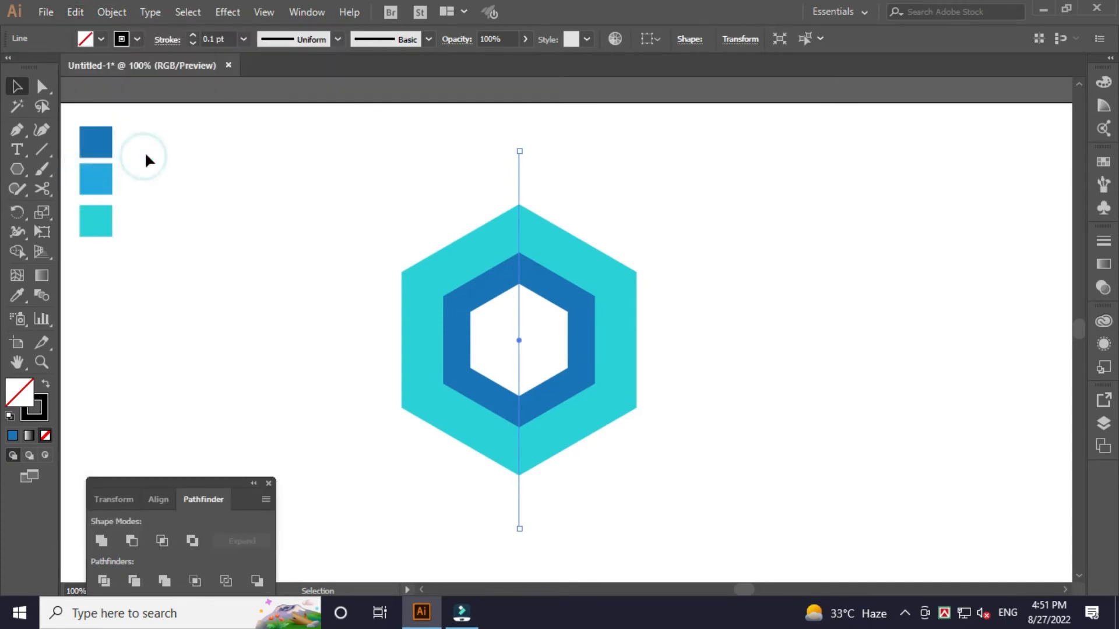
key(r)
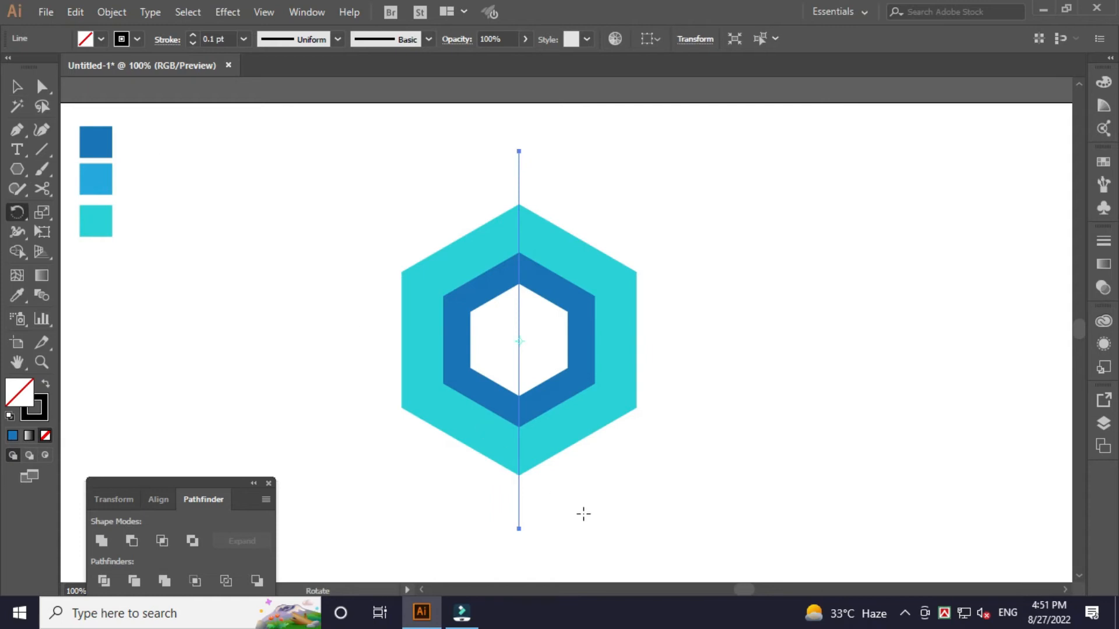
drag(578, 522, 736, 453)
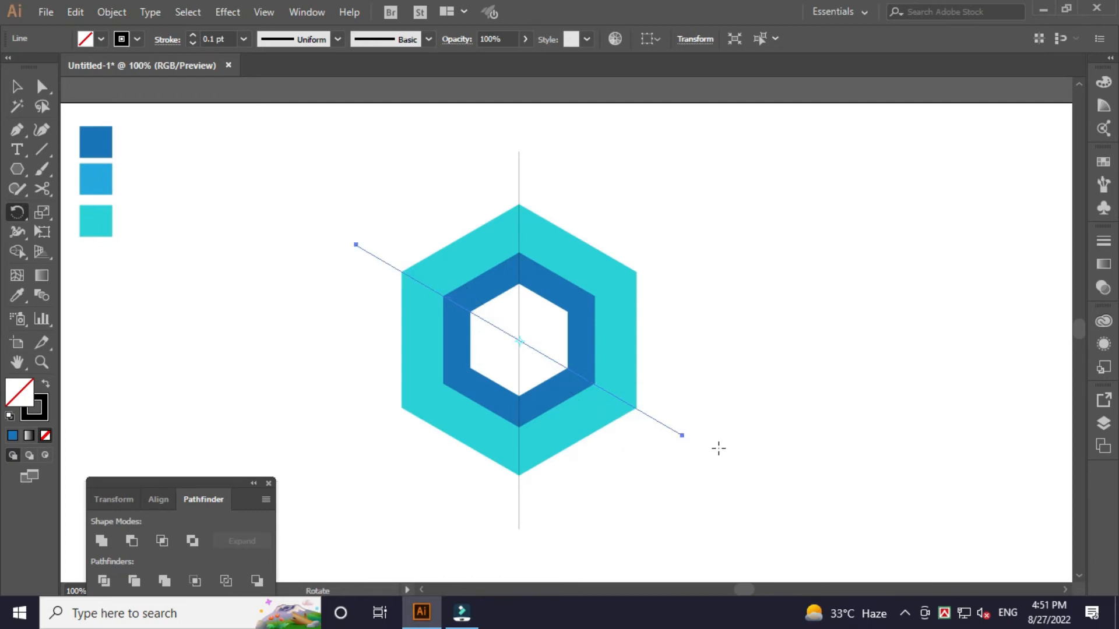
key(v)
click(749, 407)
Fine-tune the diagonal line's rotation until it passes through the outer ring's lower-right corner
drag(299, 216, 663, 385)
drag(726, 399, 508, 250)
drag(746, 370, 669, 285)
drag(637, 337, 967, 522)
drag(607, 486, 648, 499)
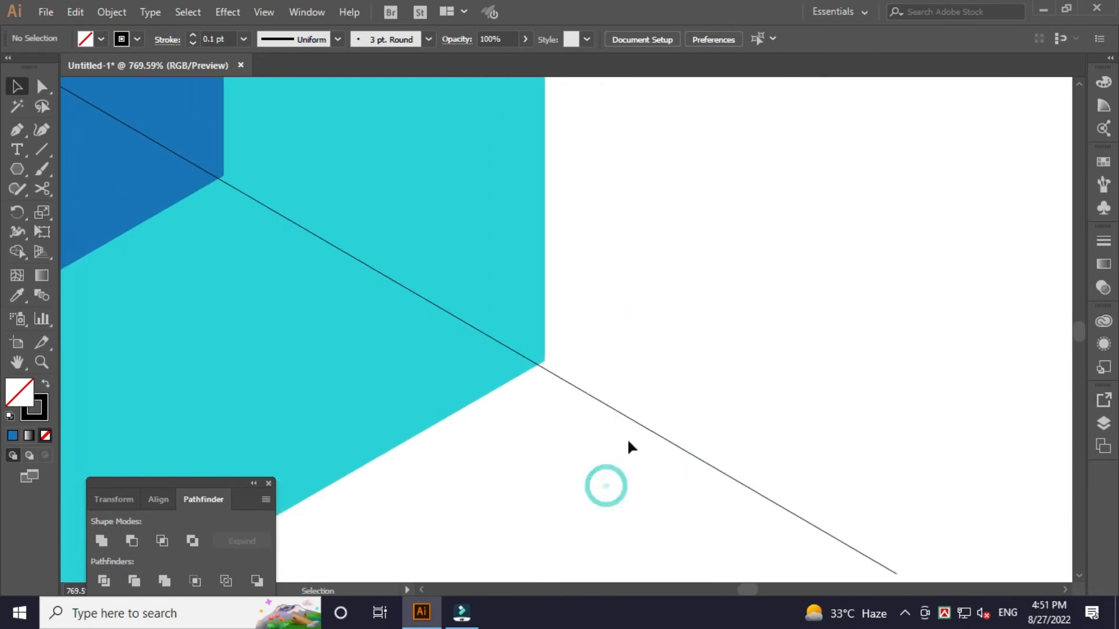
click(619, 412)
key(r)
drag(871, 441, 868, 443)
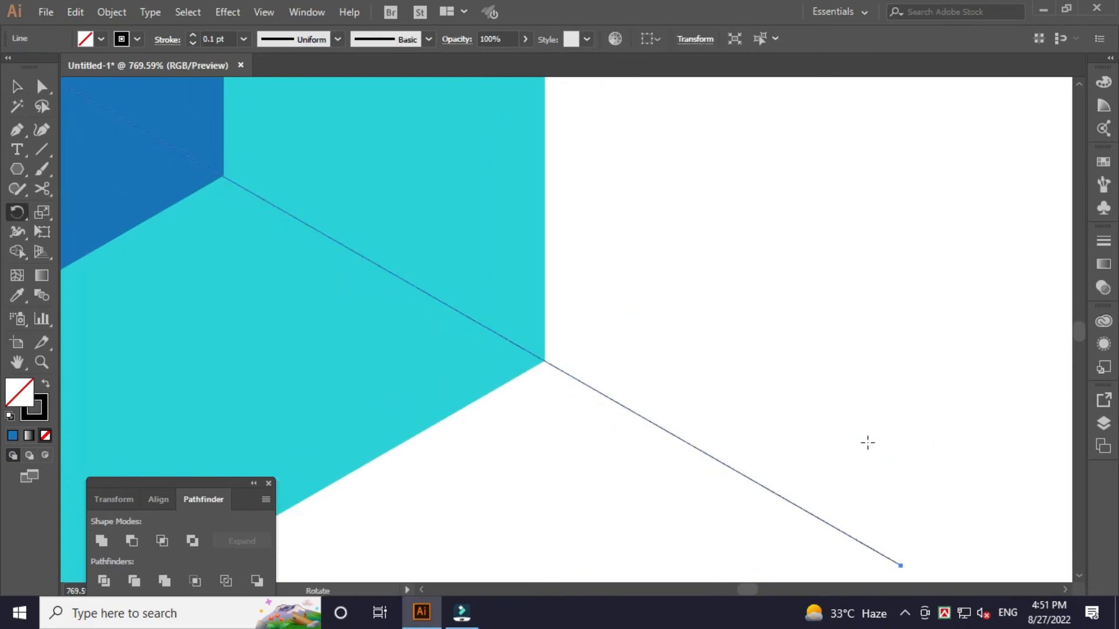
scroll(868, 434, down, 5)
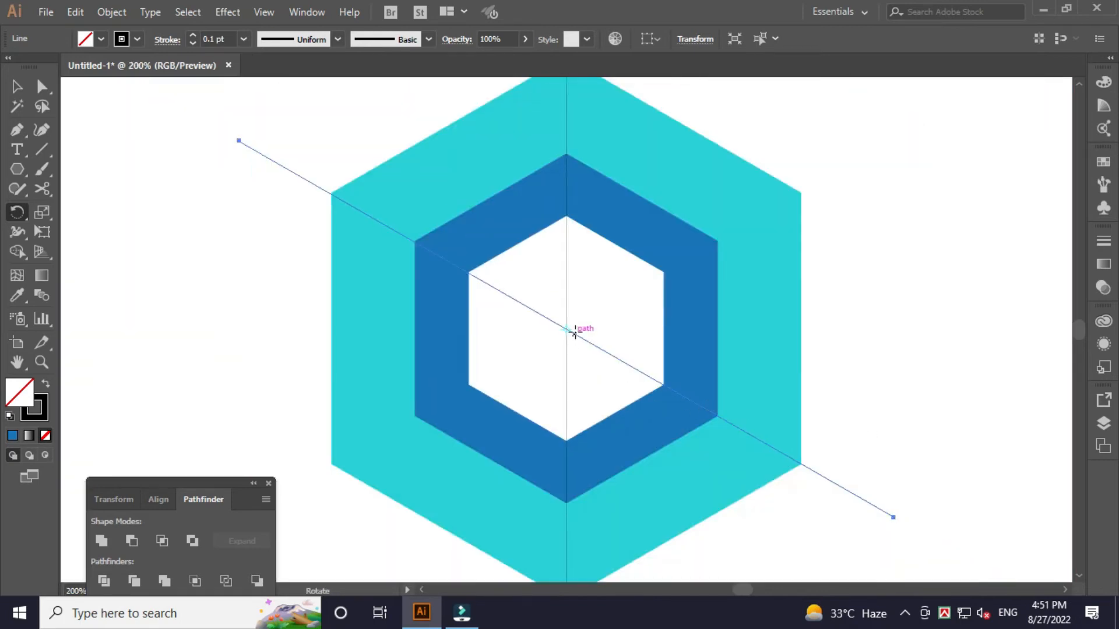
Adjust the diagonal line's rotation slightly so it also meets the rings' upper-left corners exactly
click(800, 463)
drag(250, 208, 263, 245)
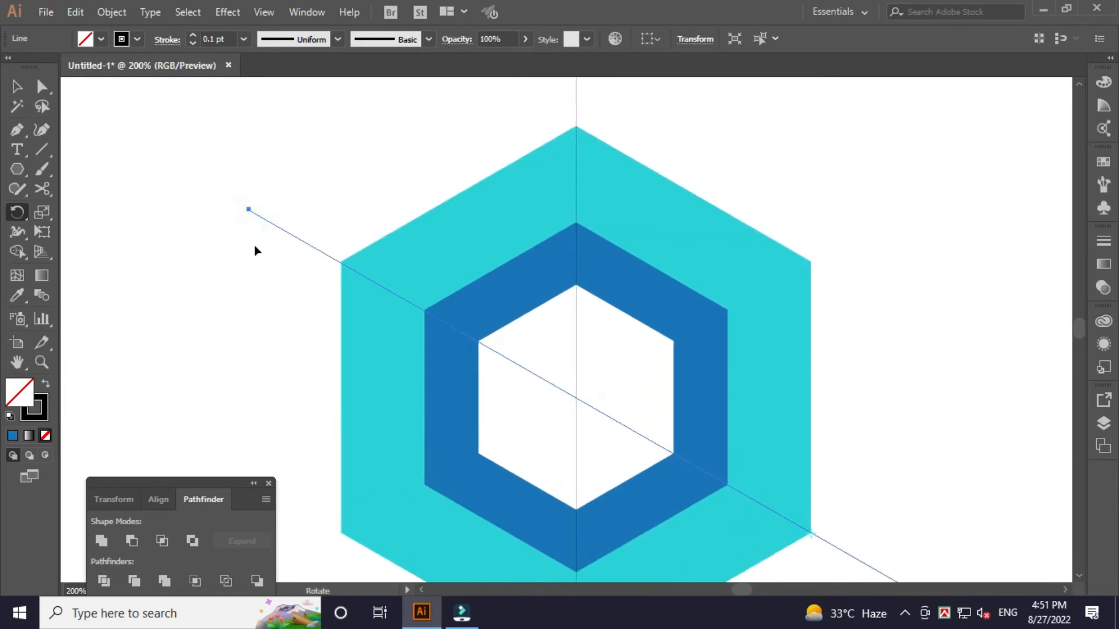
drag(225, 162, 458, 379)
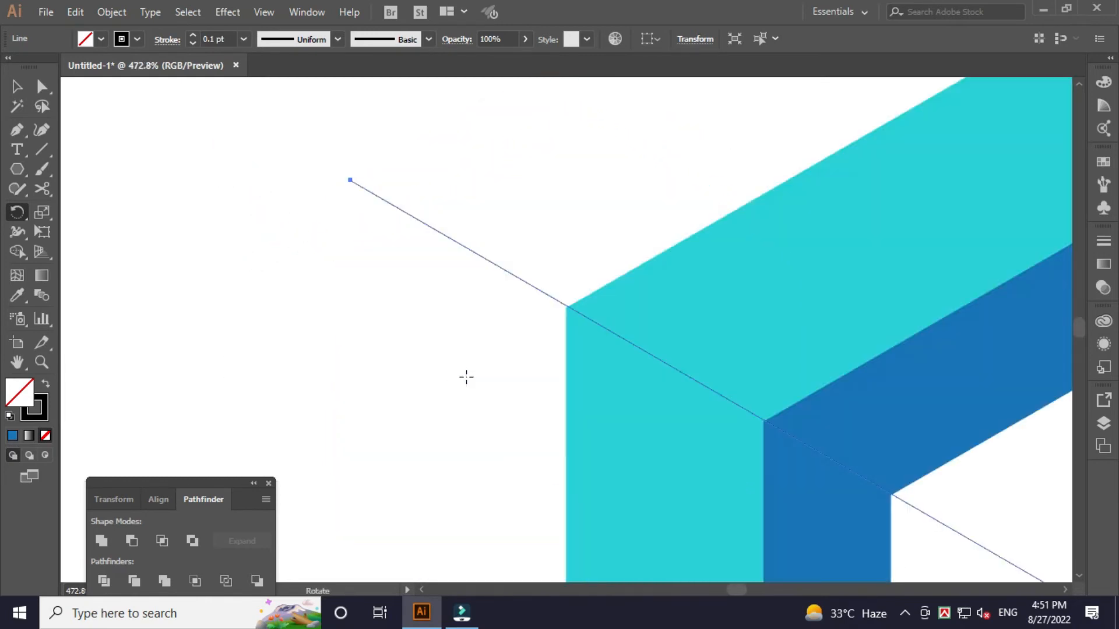
drag(458, 325, 451, 326)
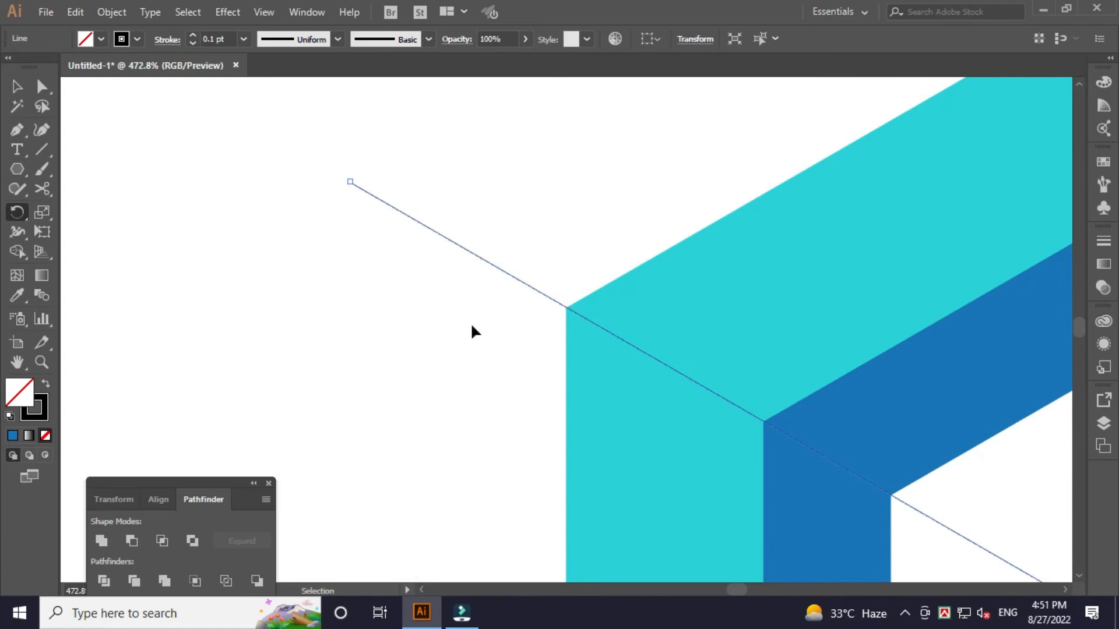
key(ctrl+1)
key(v)
click(909, 422)
Reflect a copy of the diagonal line across the vertical axis to cross the other two pairs of corners
drag(742, 482, 718, 407)
drag(451, 204, 922, 498)
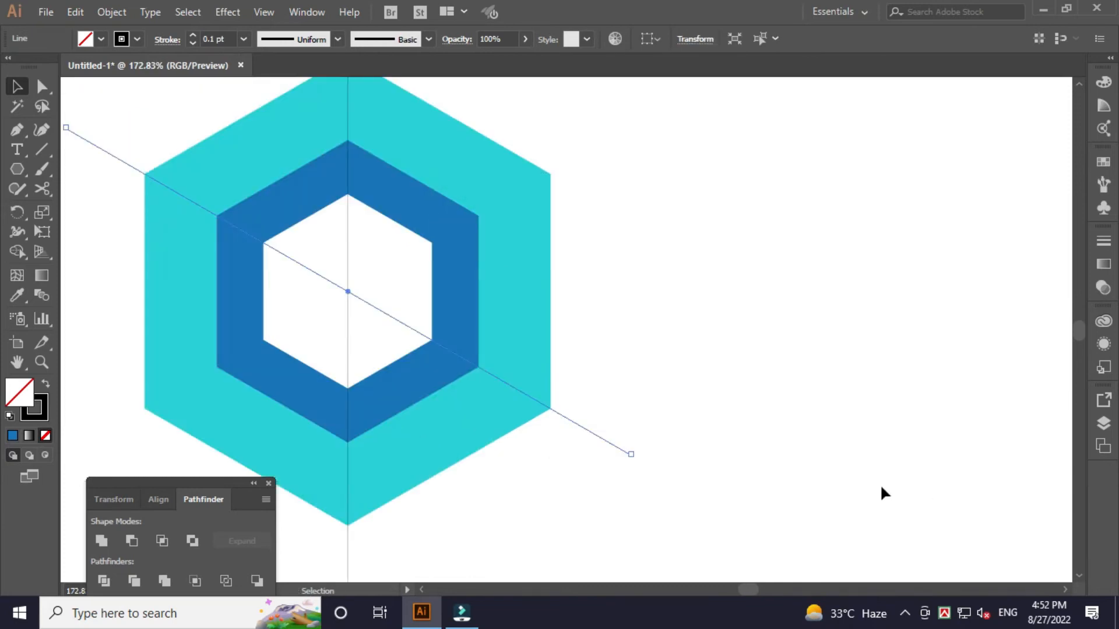
right_click(564, 417)
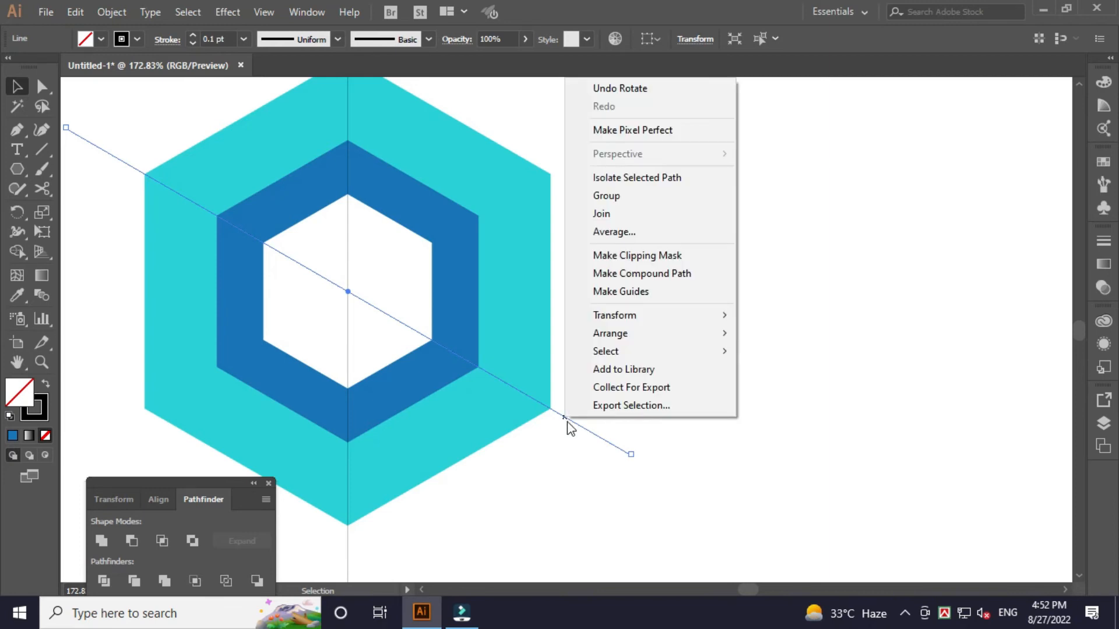
mouse_move(623, 318)
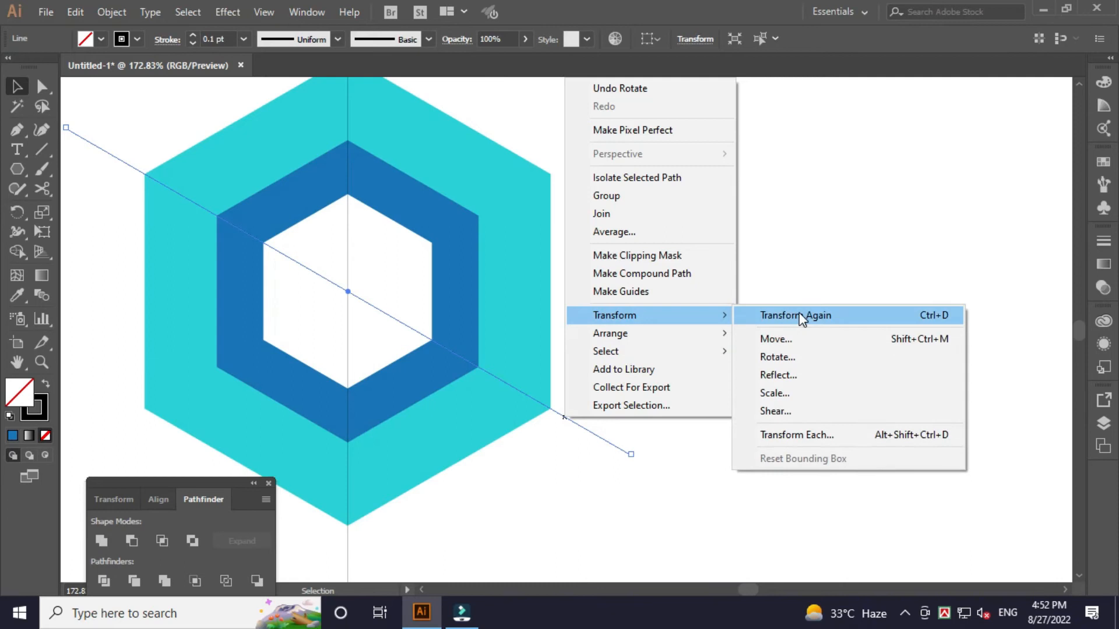
click(780, 375)
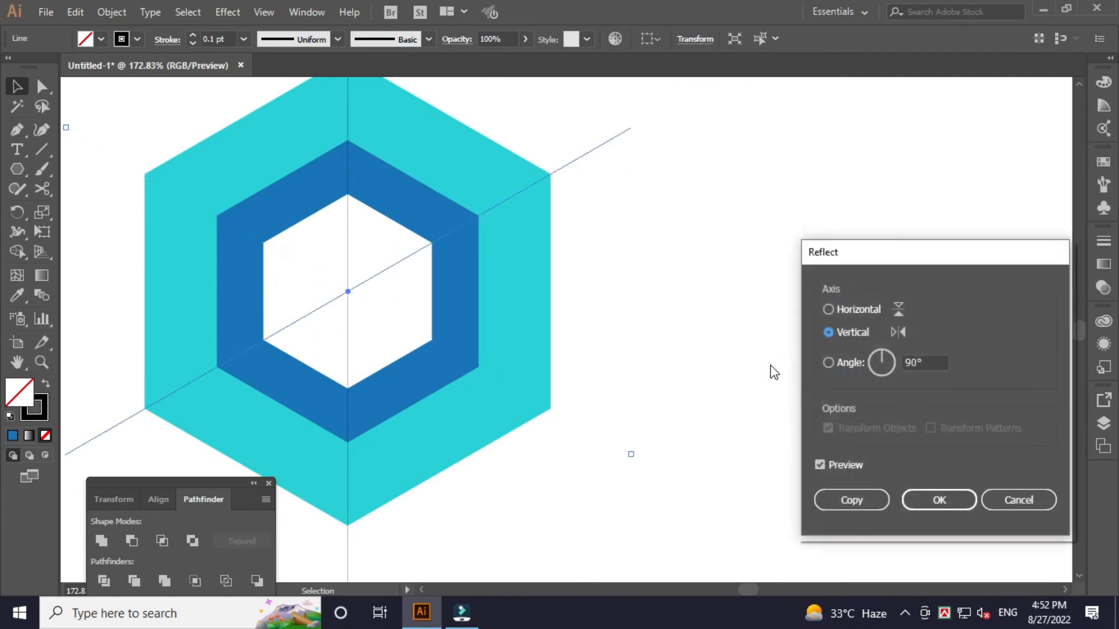
click(852, 500)
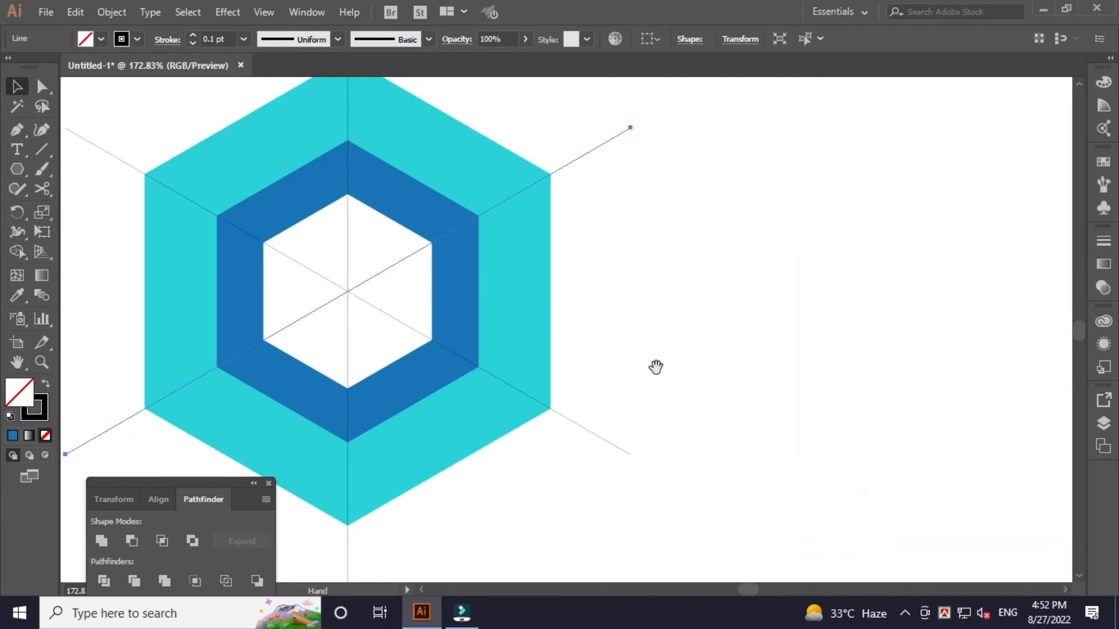
drag(656, 367, 734, 382)
click(743, 347)
Select both rings and all three lines and split them into separate pieces with Pathfinder Divide
drag(499, 142, 775, 294)
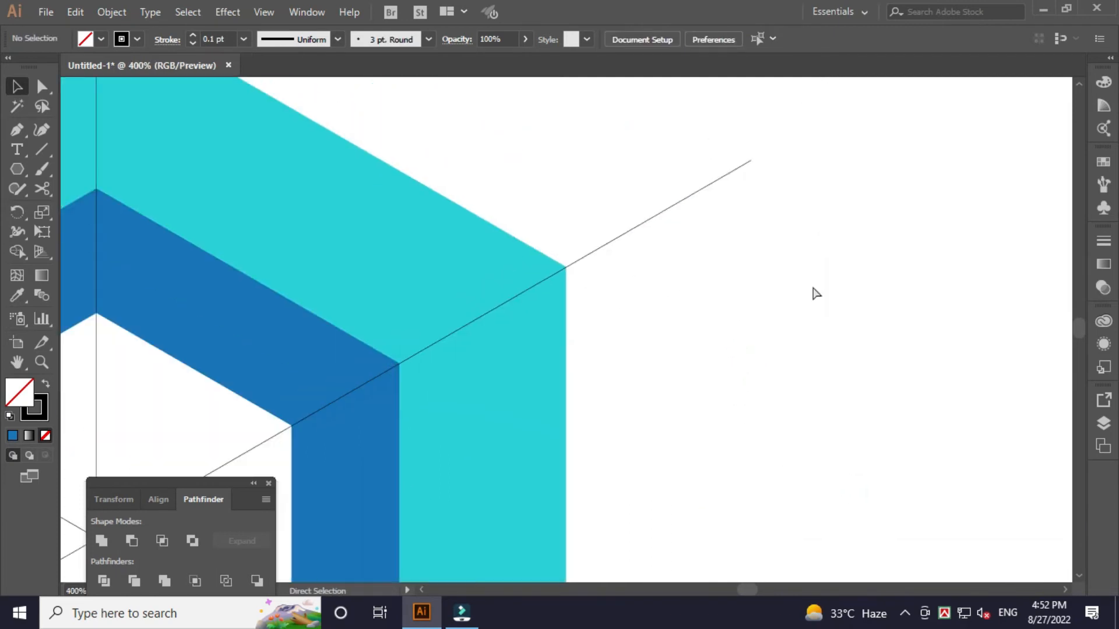
key(ctrl+minus)
key(ctrl+minus)
key(ctrl+minus)
key(ctrl+minus)
drag(764, 362, 824, 311)
drag(763, 499, 372, 177)
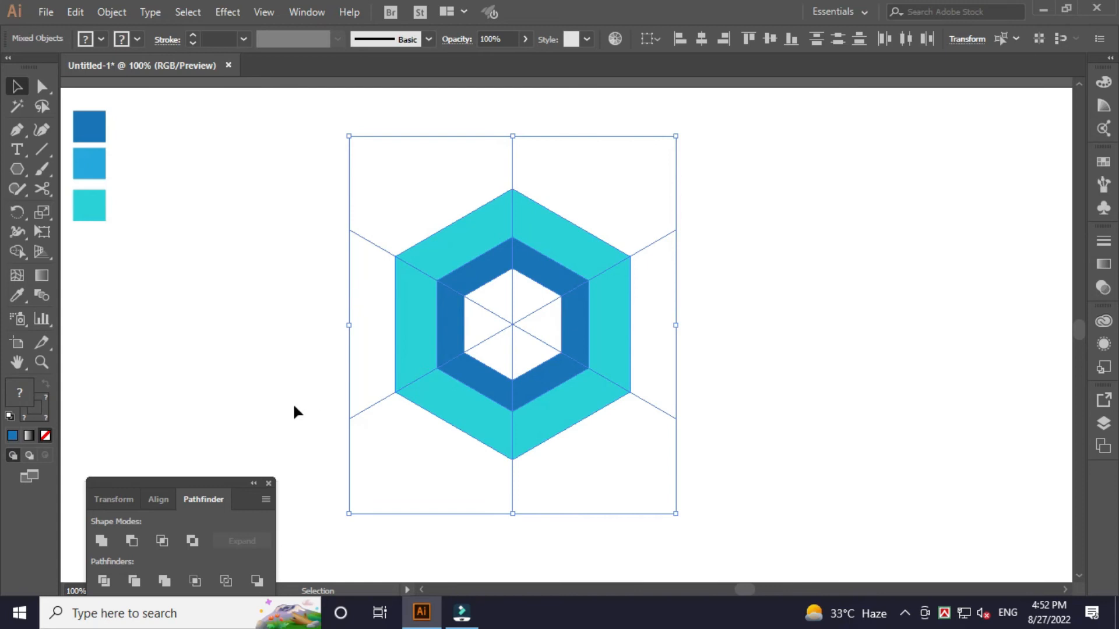
click(103, 581)
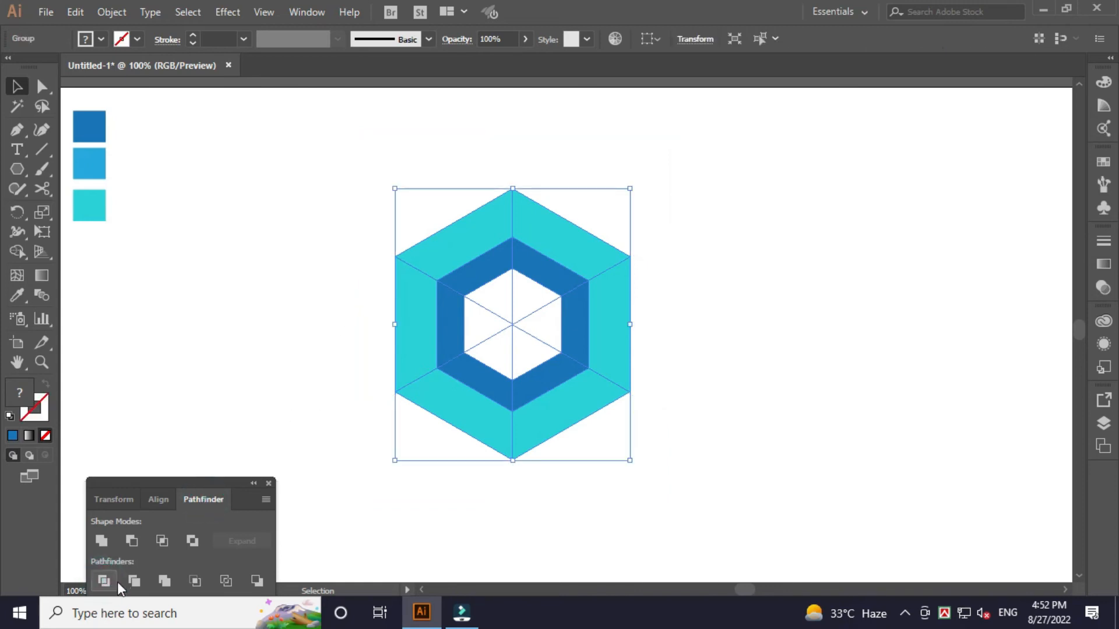
click(715, 454)
Ungroup the divided hexagon artwork so its pieces can be selected individually
drag(387, 183, 765, 449)
click(702, 364)
key(ctrl+1)
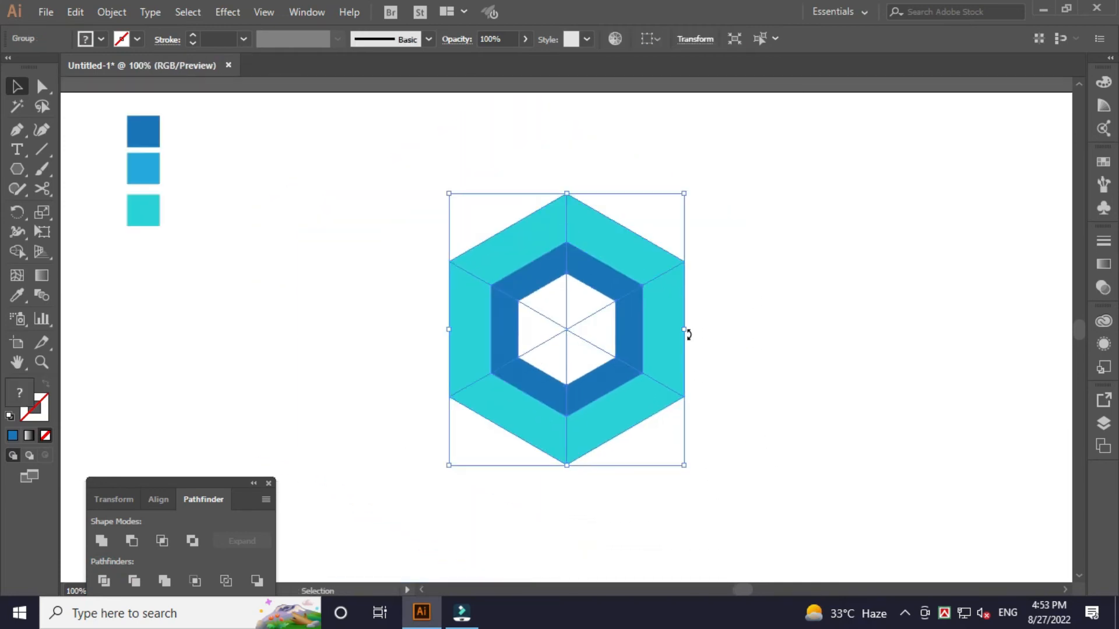
right_click(689, 334)
click(729, 429)
click(720, 365)
click(678, 350)
click(688, 390)
click(643, 409)
click(663, 348)
click(734, 335)
key(a)
drag(625, 264, 641, 242)
key(ctrl+z)
click(802, 317)
Recolour the outer ring's two top pieces with the dark blue sampled from the first colour swatch
key(v)
click(627, 247)
click(747, 240)
click(617, 231)
shift+click(518, 227)
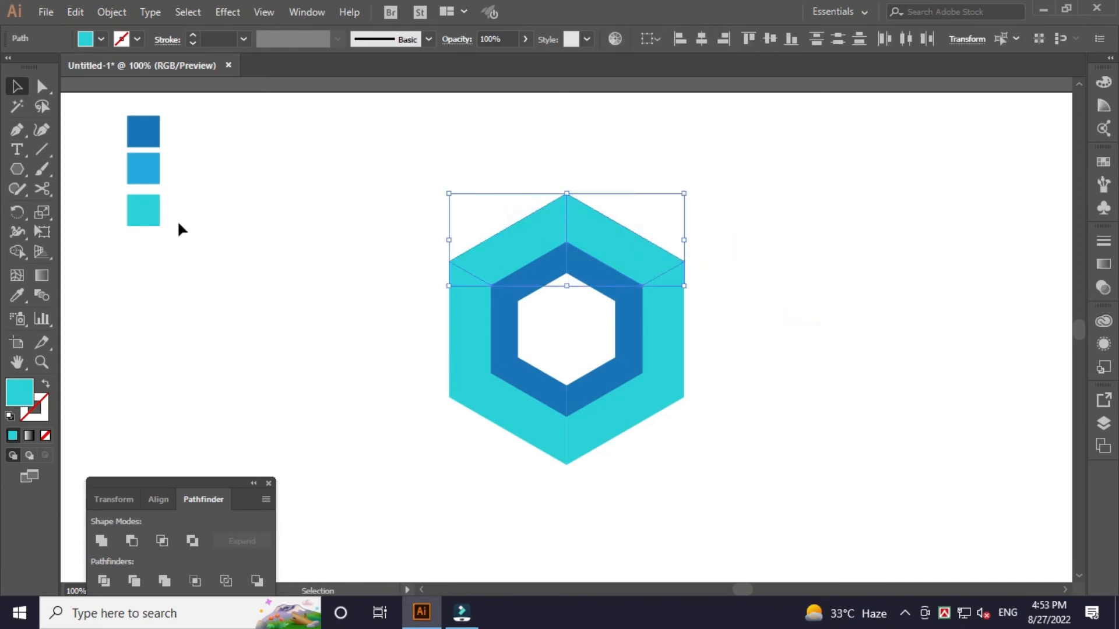
click(19, 292)
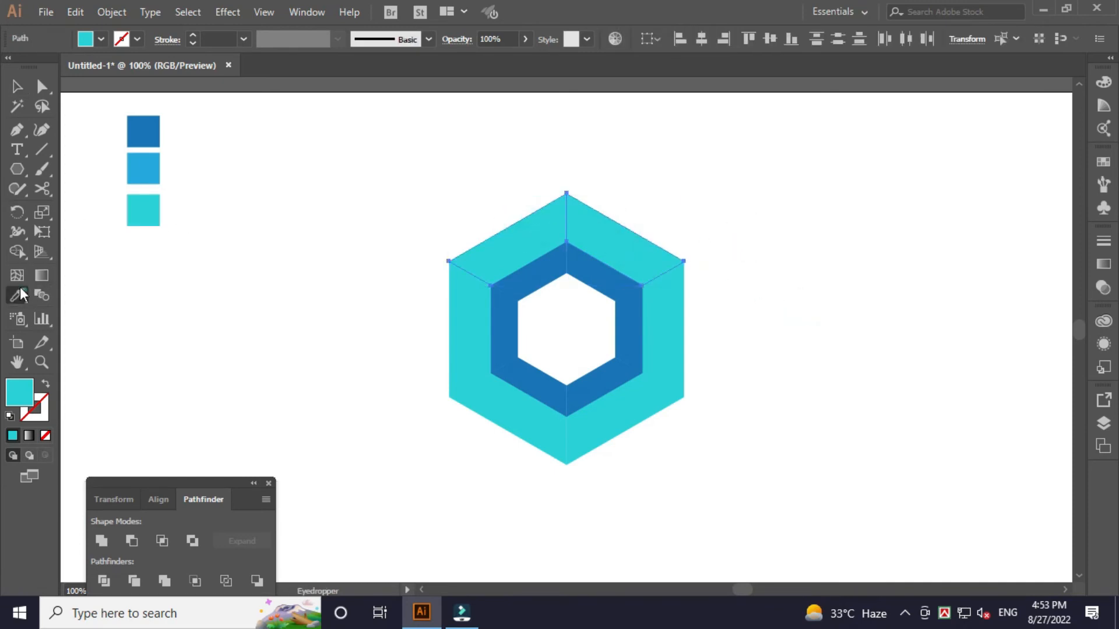
click(149, 132)
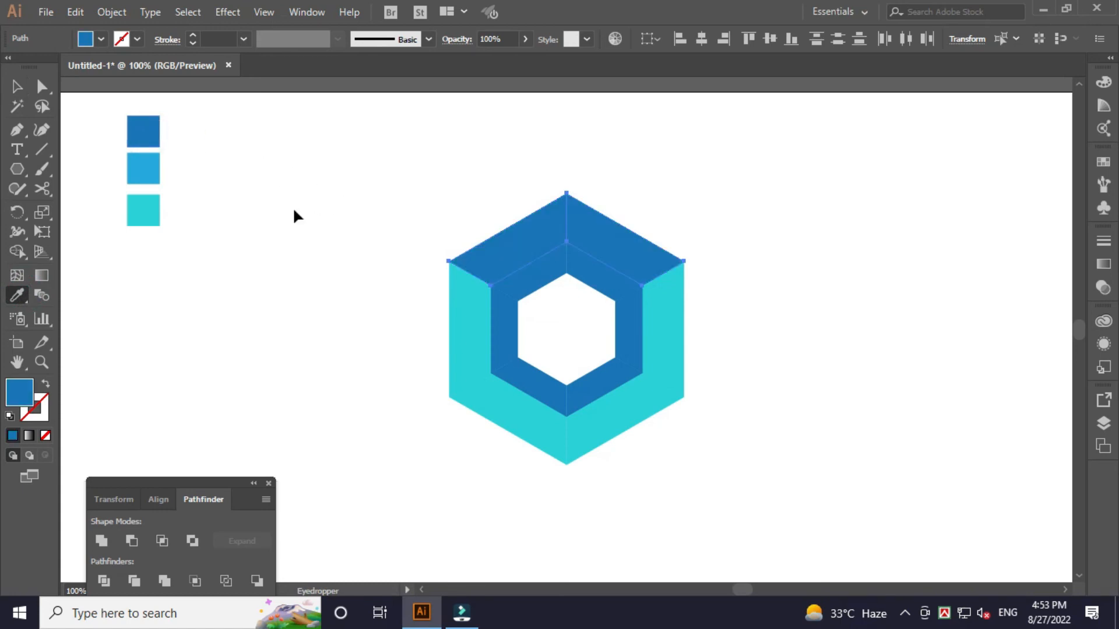
key(v)
click(305, 216)
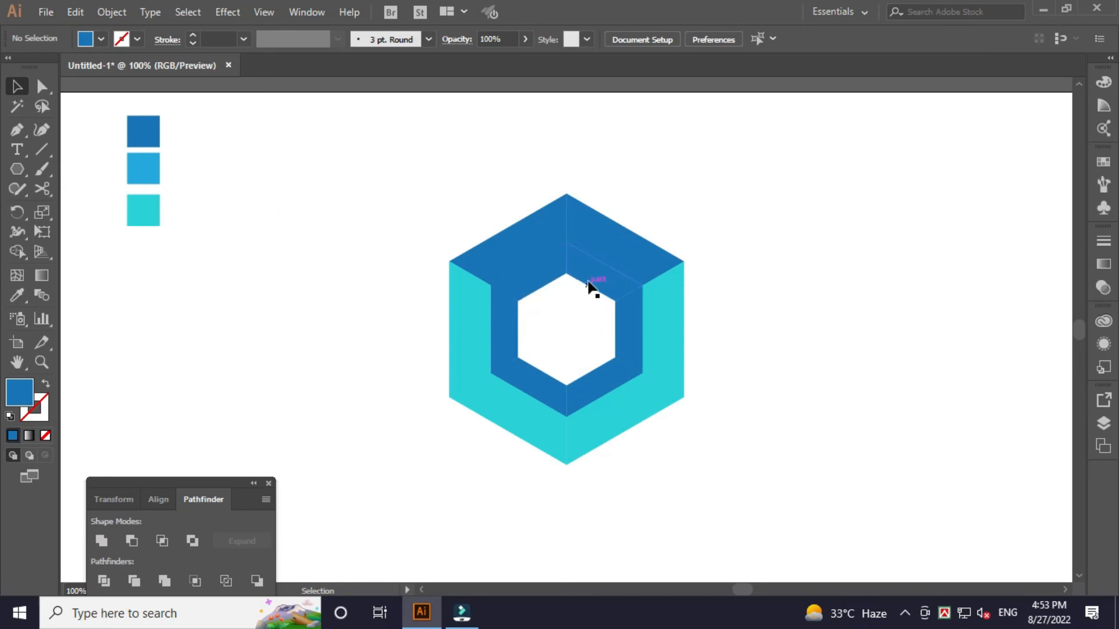
click(589, 282)
shift+click(543, 283)
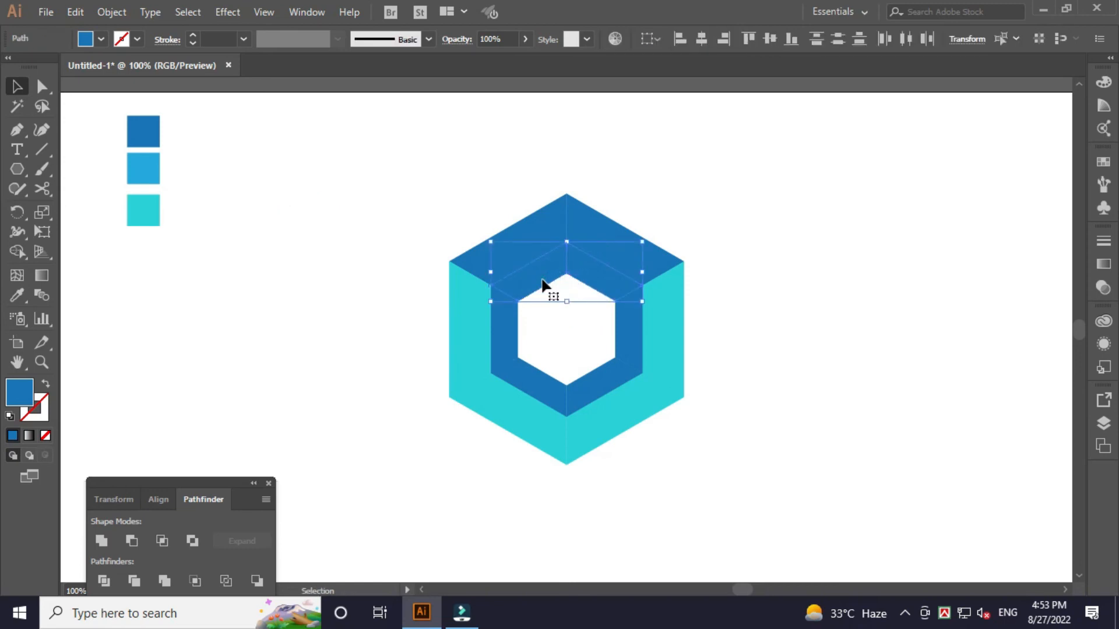
click(806, 333)
click(684, 348)
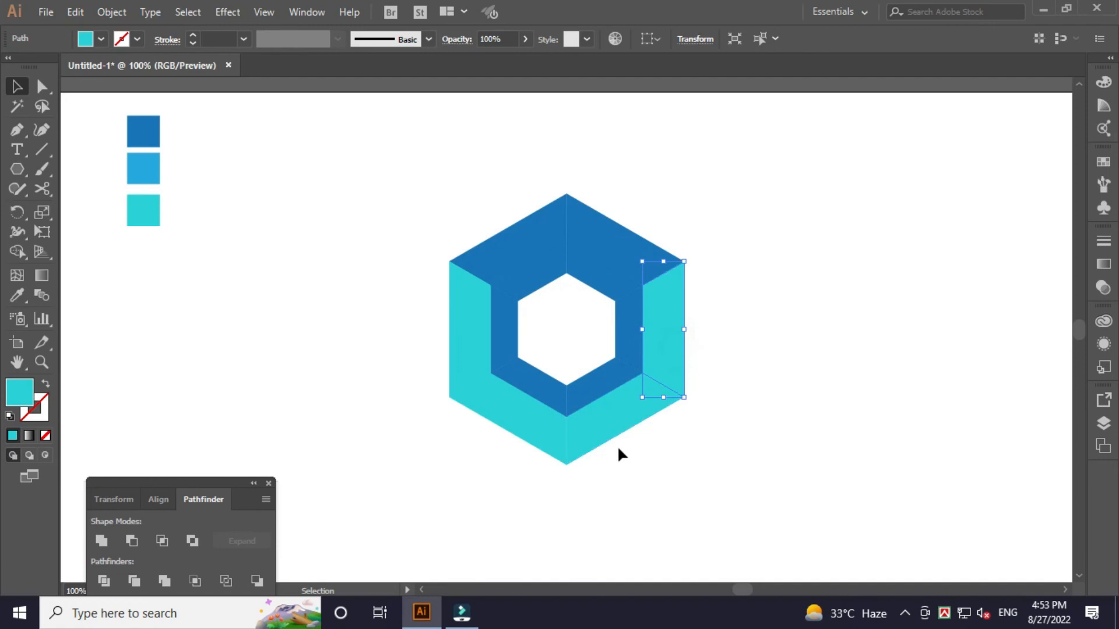
click(626, 460)
Recolour the outer ring's left and lower-left pieces with the medium blue sampled from the second colour swatch
click(505, 425)
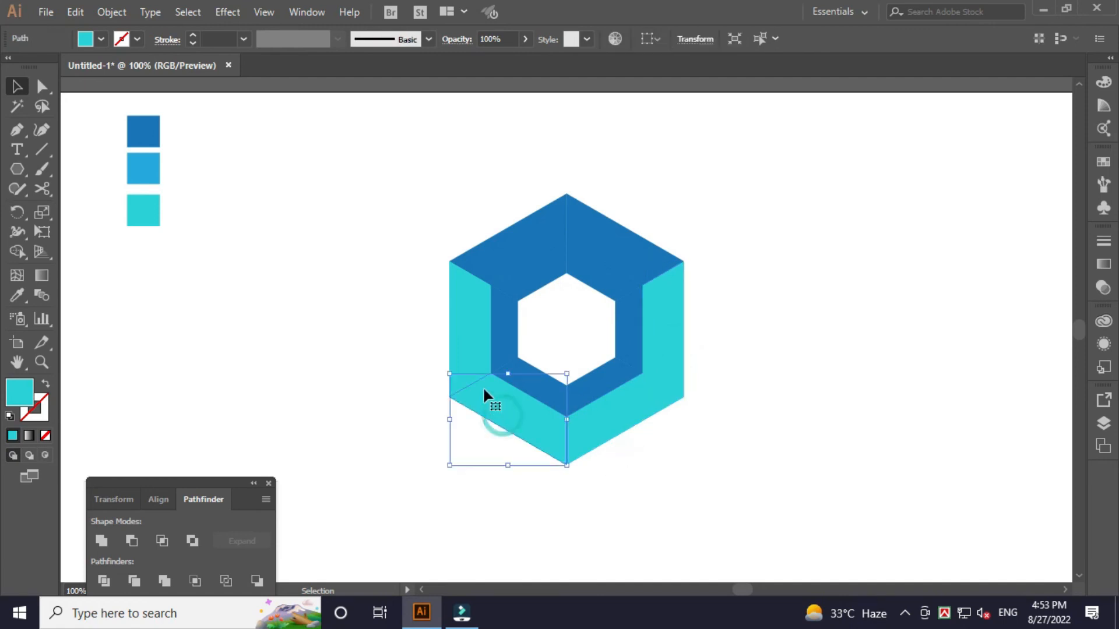
shift+click(470, 346)
click(20, 296)
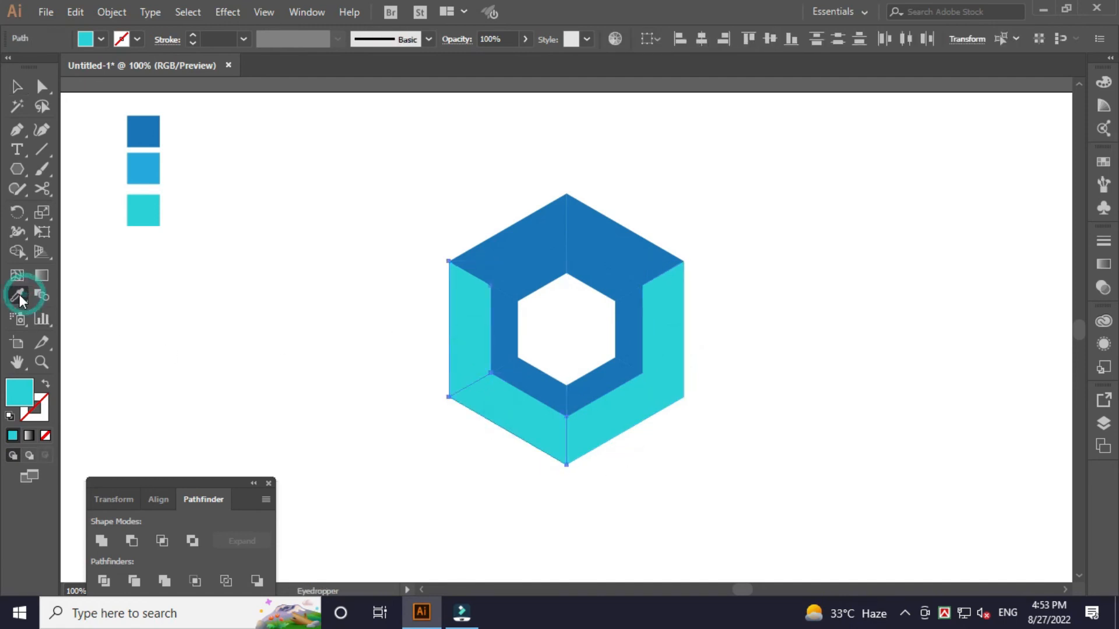
click(151, 173)
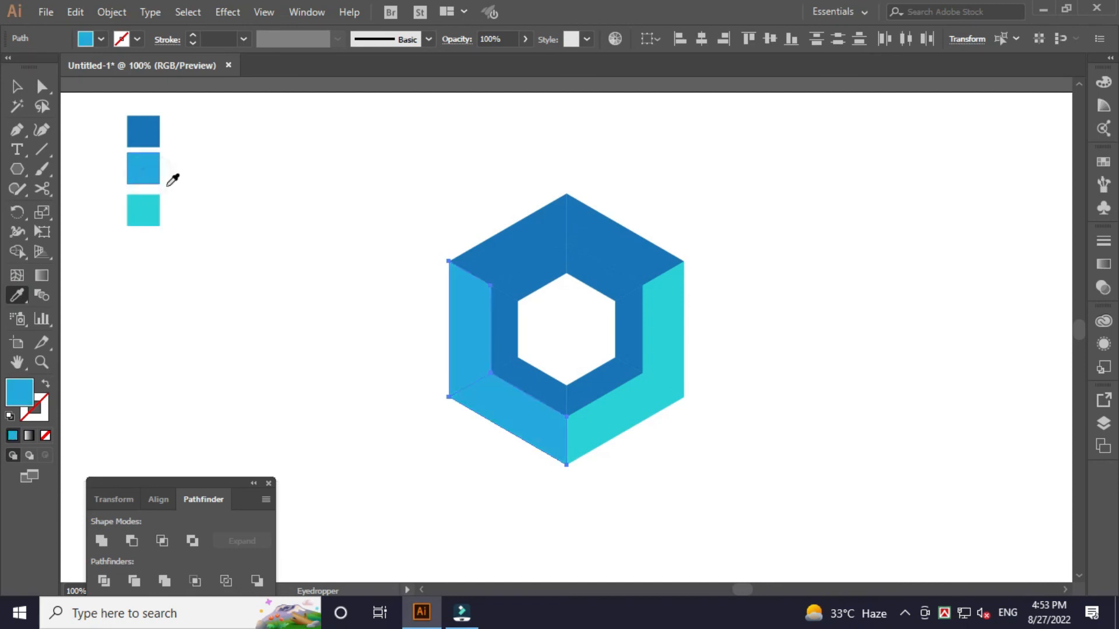
key(v)
click(362, 293)
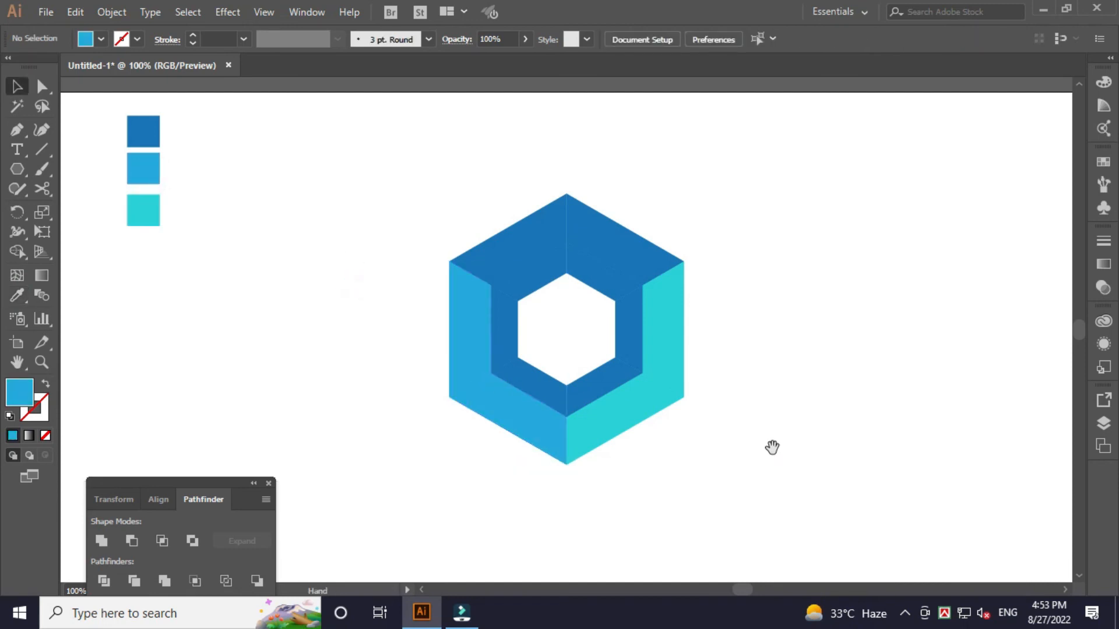
Recolour the inner ring's left and upper-left pieces with the medium blue sampled from the second colour swatch
drag(773, 448, 750, 446)
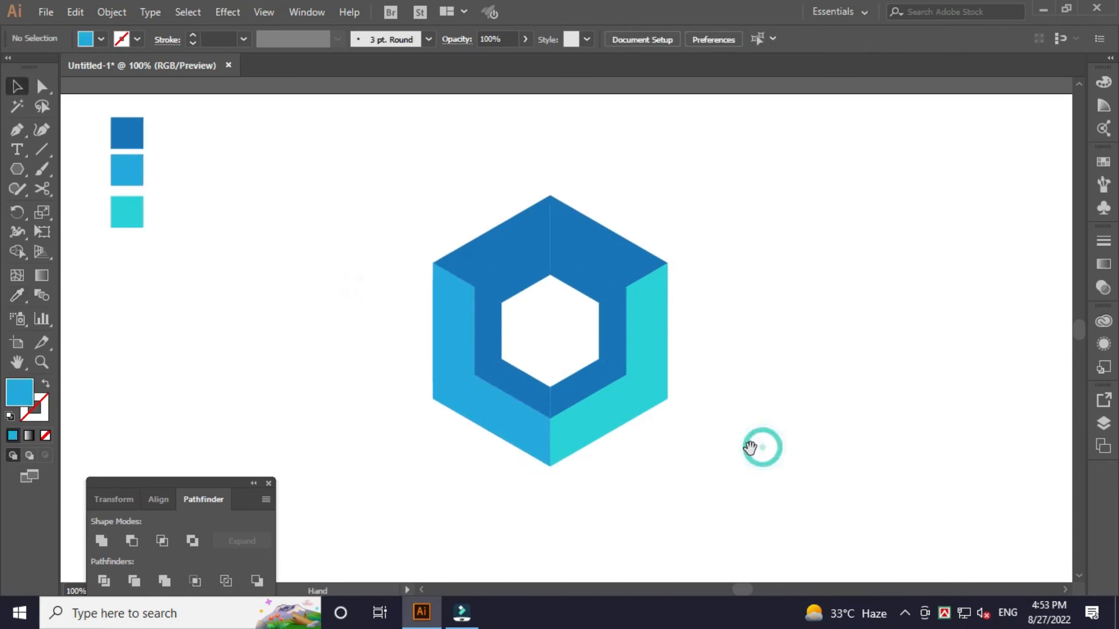
click(588, 384)
click(494, 340)
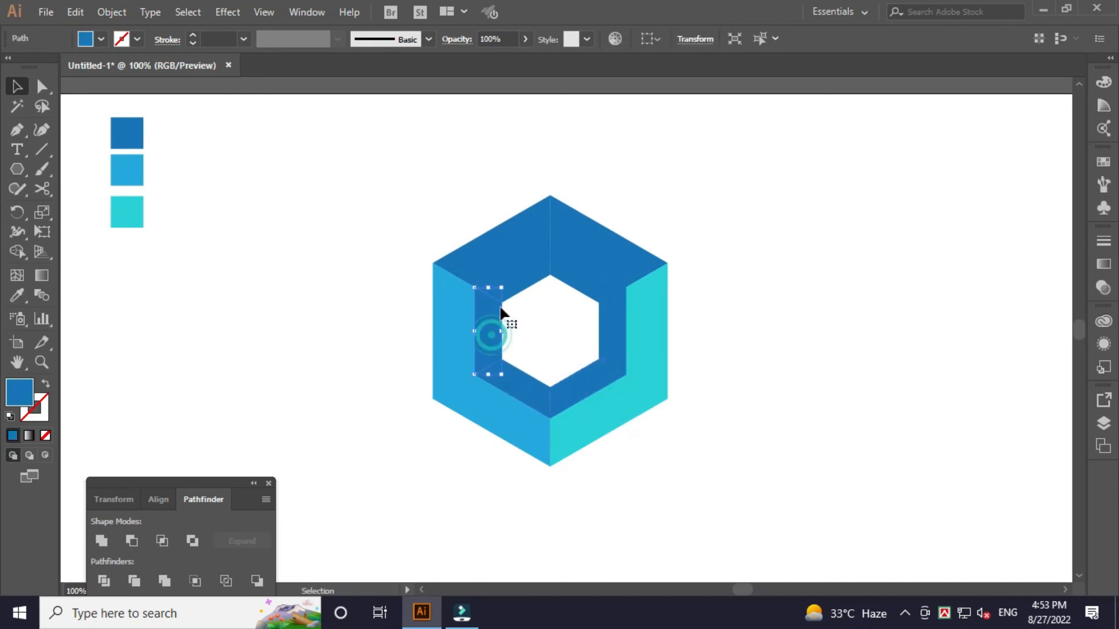
shift+click(519, 283)
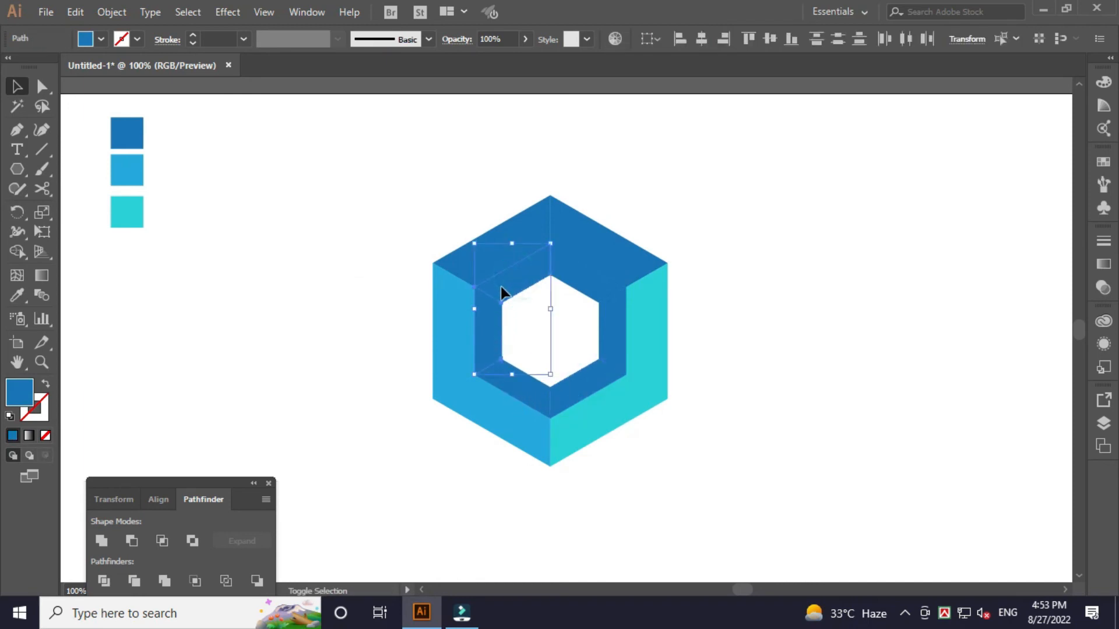
click(23, 294)
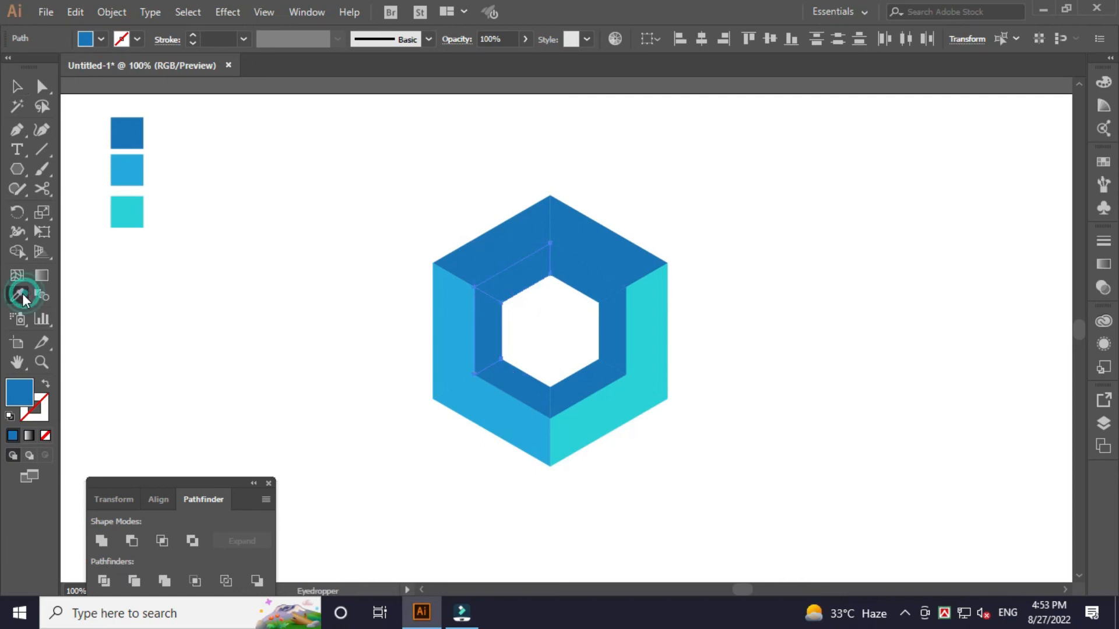
click(130, 170)
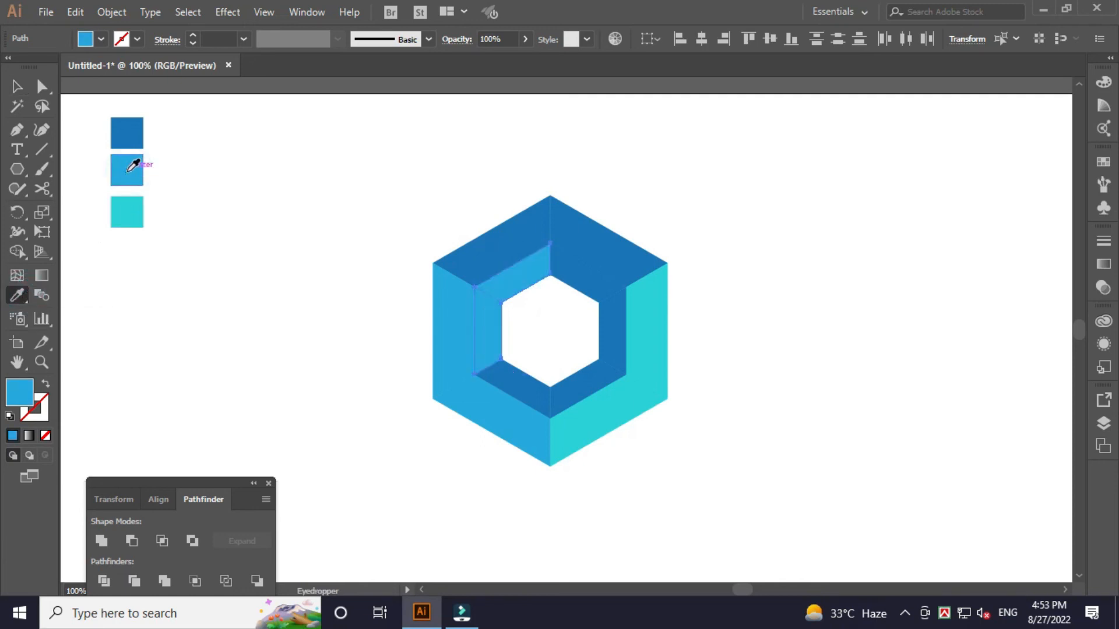
key(v)
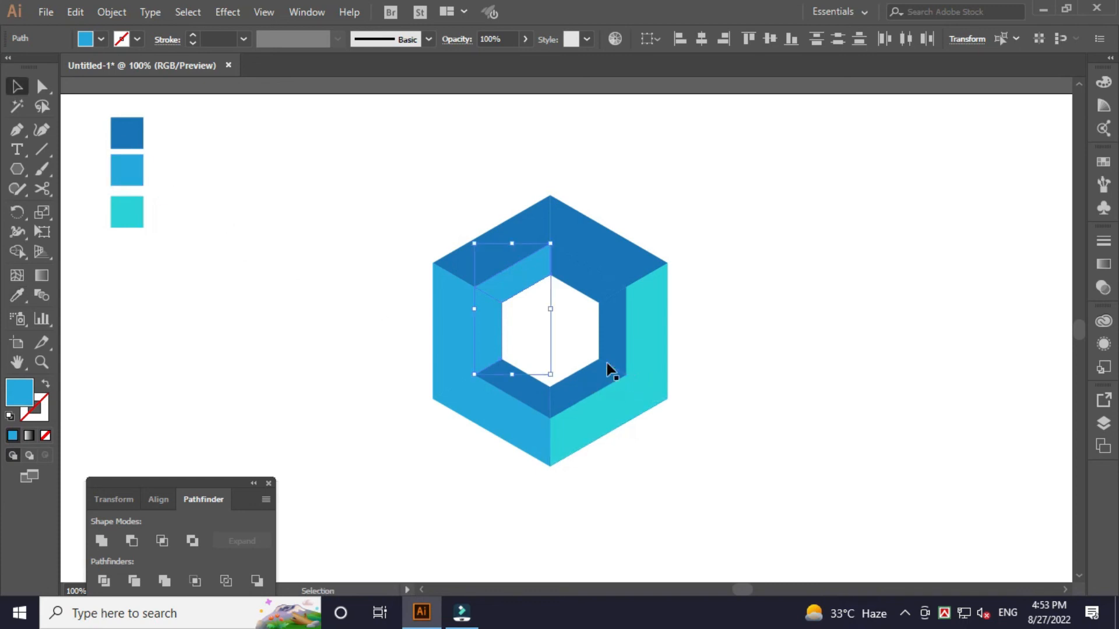
Recolour the inner ring's right and upper-right pieces with the medium blue sampled from the second colour swatch
click(608, 335)
shift+click(575, 275)
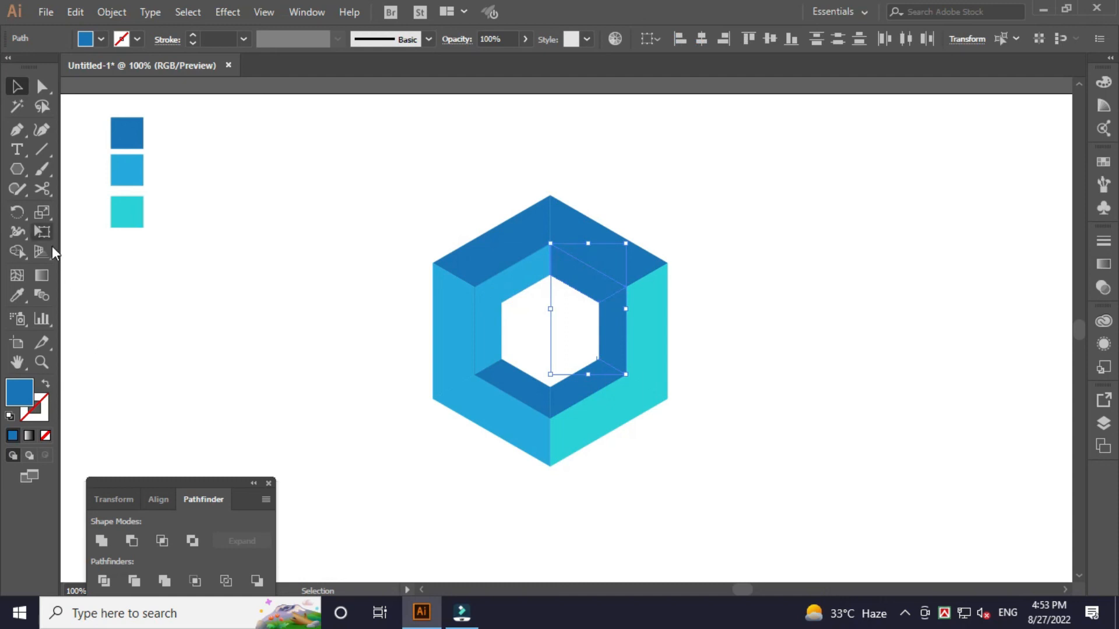
click(16, 297)
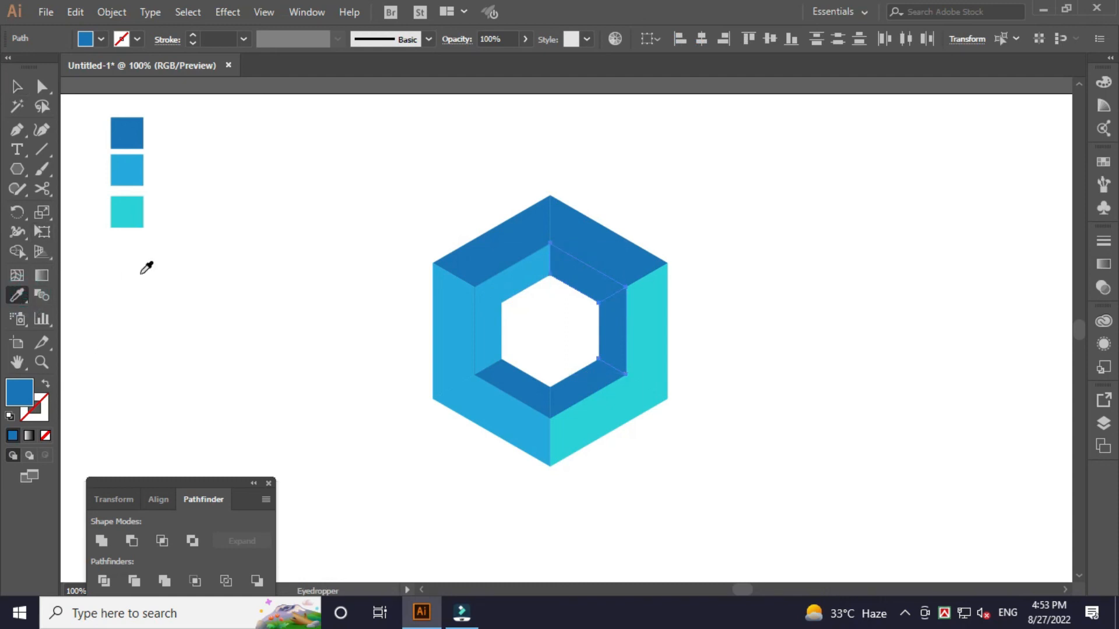
click(133, 165)
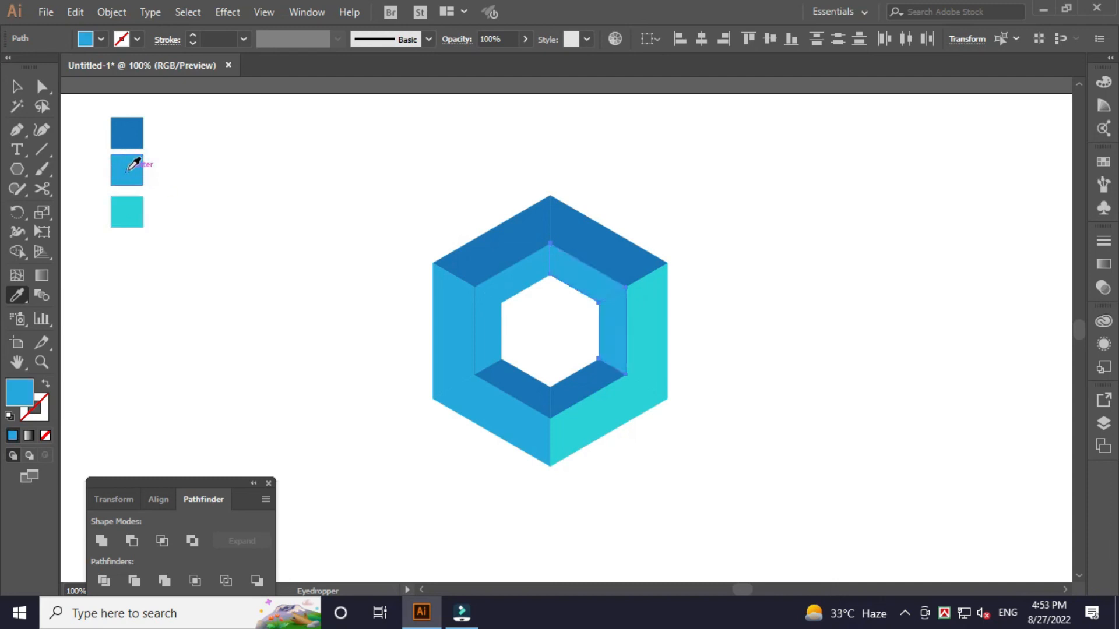
key(v)
click(351, 358)
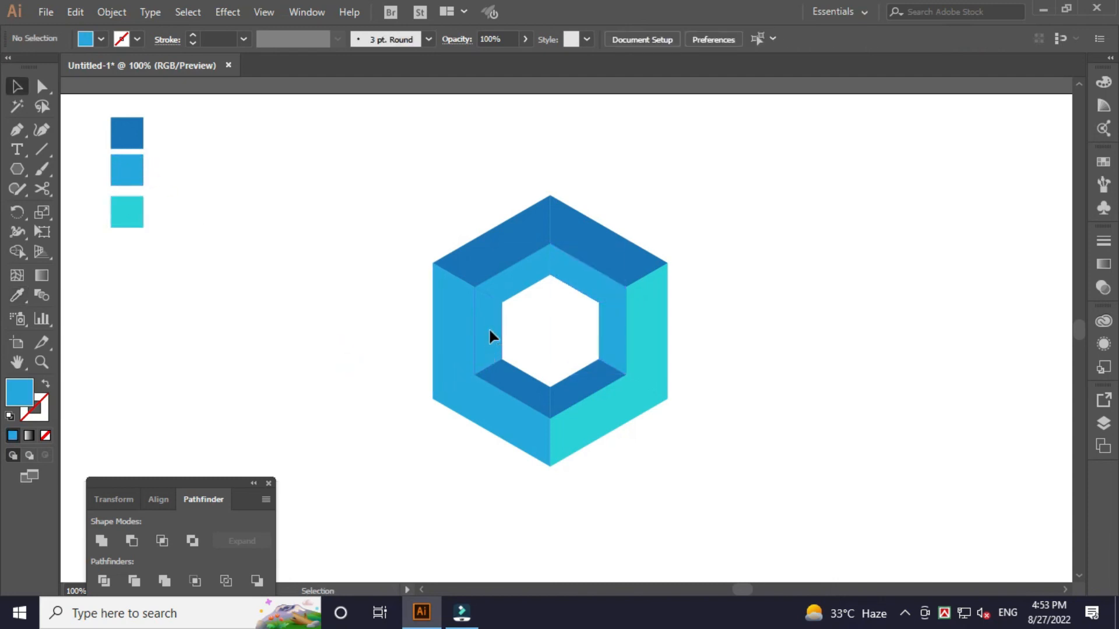
Recolour the inner ring's left and upper-left pieces with the turquoise sampled from the third colour swatch
click(489, 330)
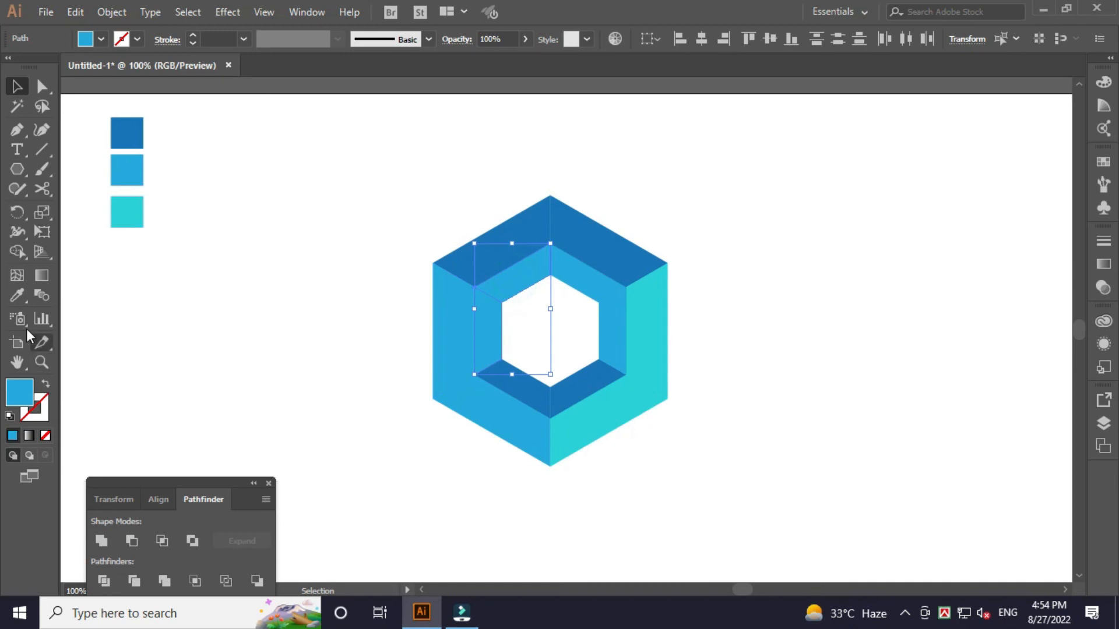
click(19, 297)
click(122, 213)
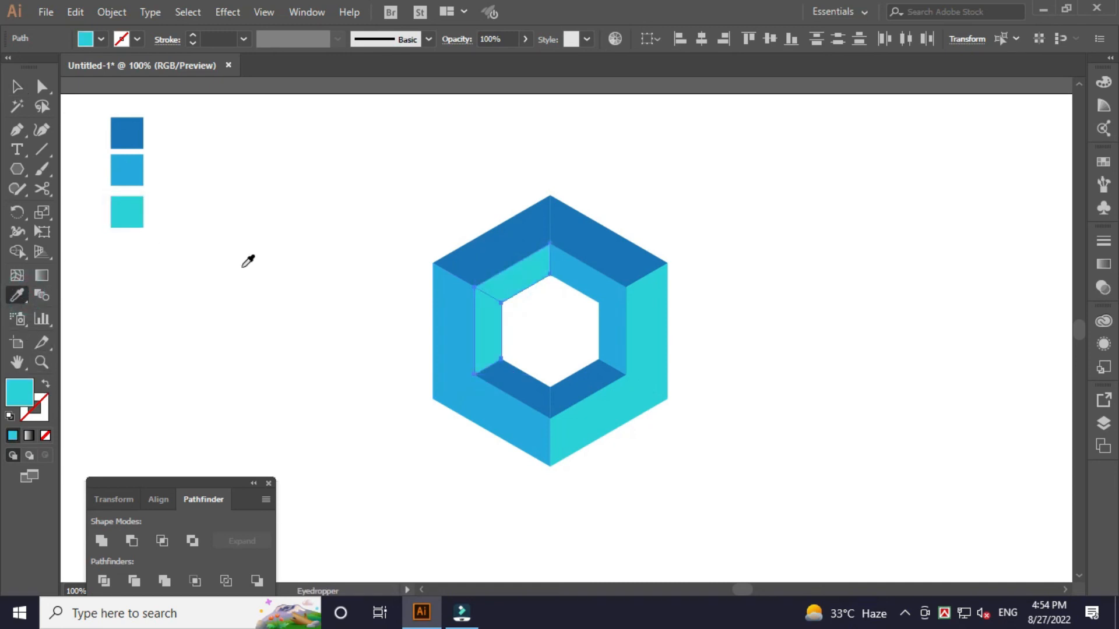
key(v)
click(348, 383)
Examine the coloured hexagon logo up close, centred in the view
key(z)
drag(300, 172, 858, 544)
key(space)
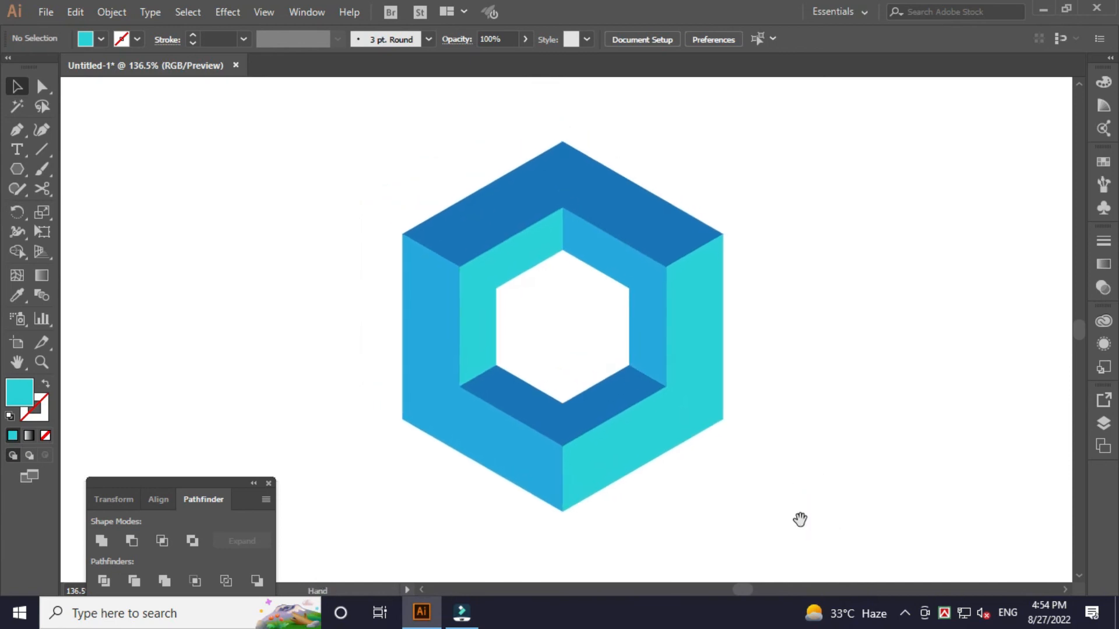
drag(800, 519, 813, 517)
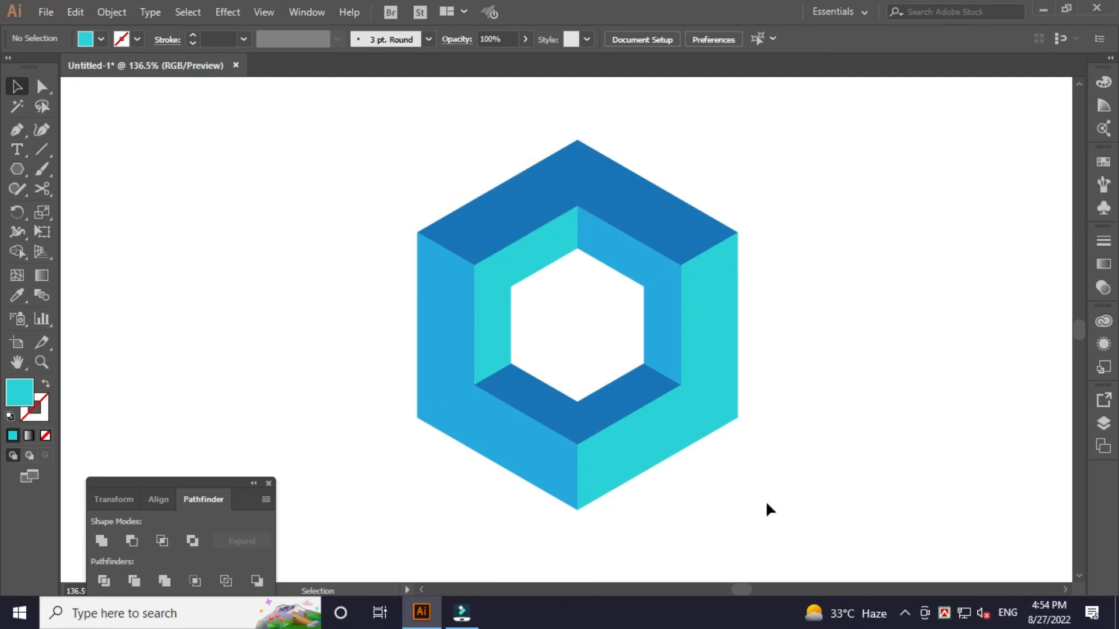
key(space)
drag(766, 504, 752, 488)
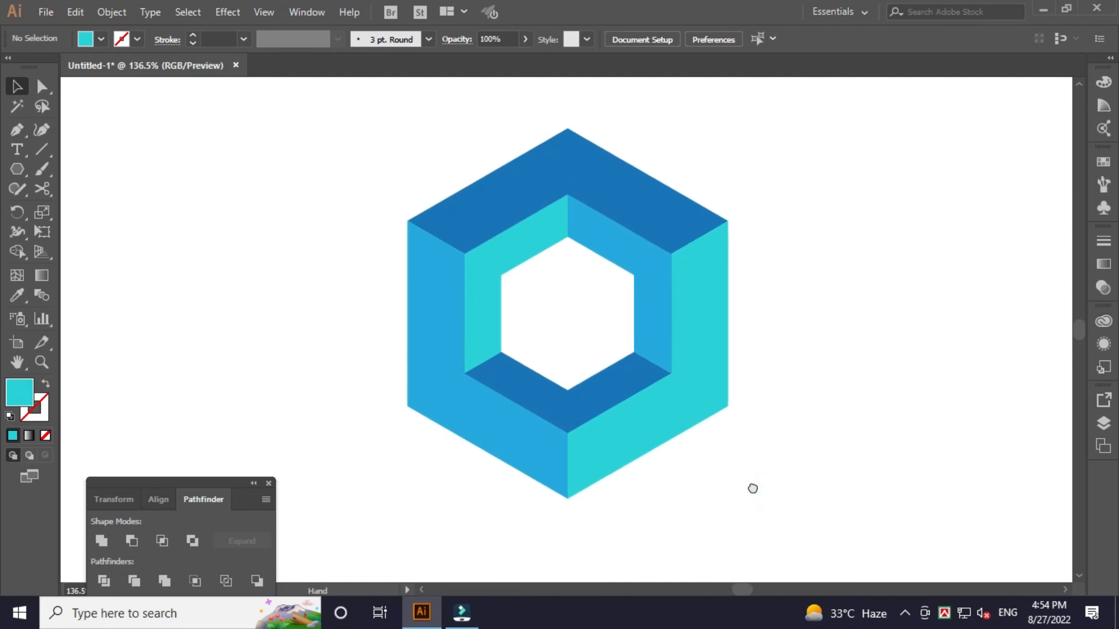
key(space)
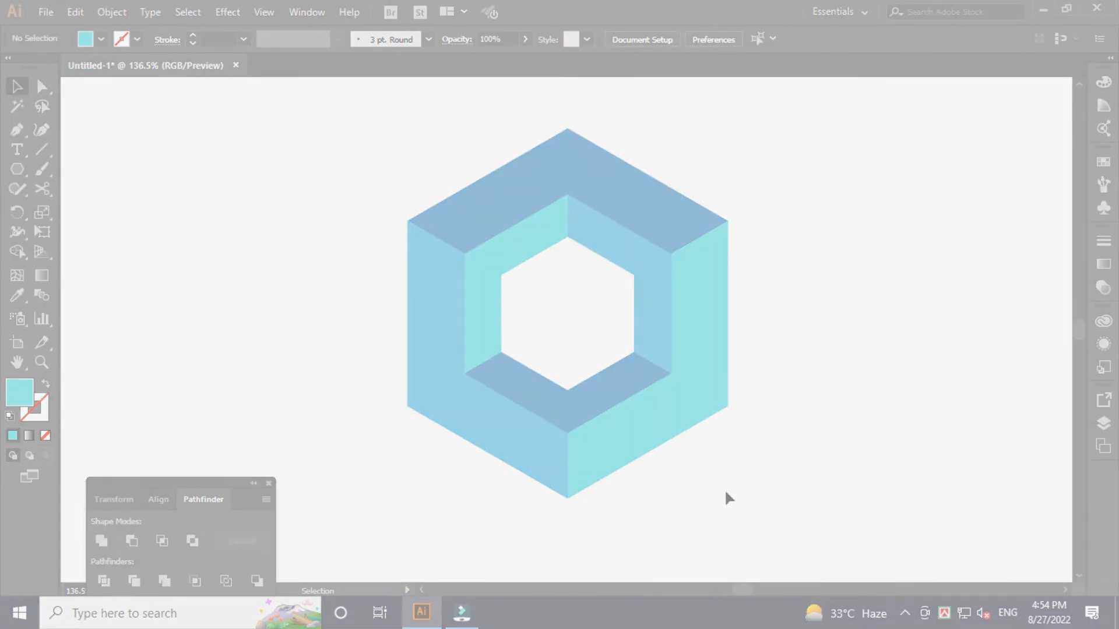
click(735, 494)
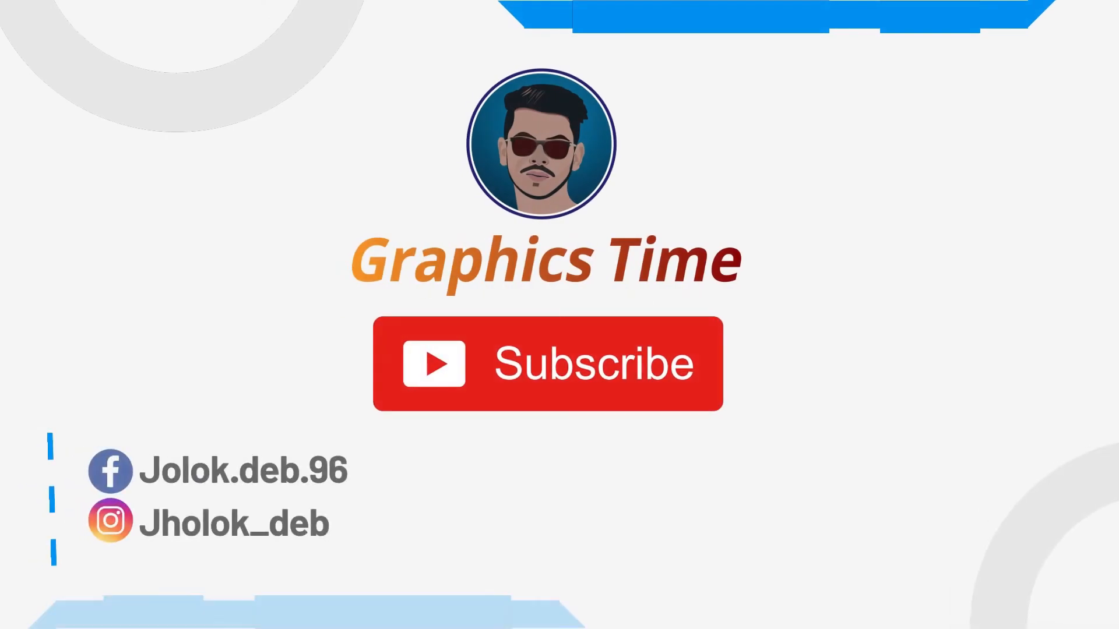